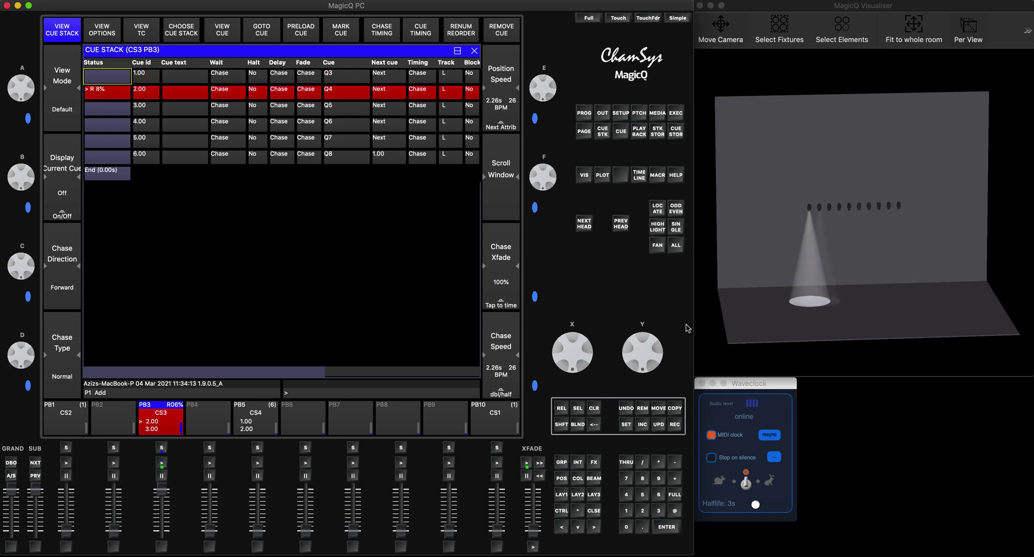
Switch to the web browser and read through the Waveclock product page on the Wavesum site.
left_click(774, 383)
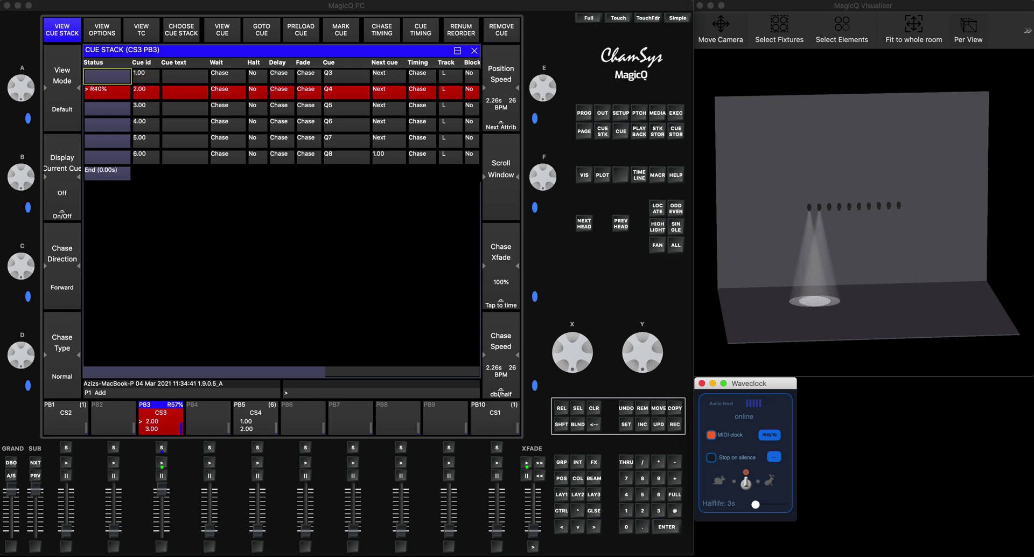
key("super+Tab")
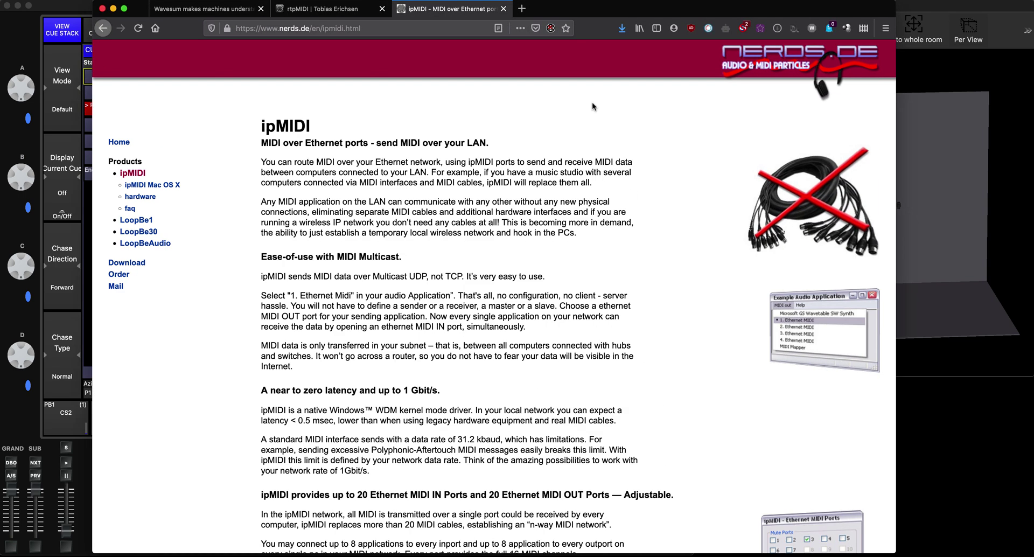
left_click(217, 6)
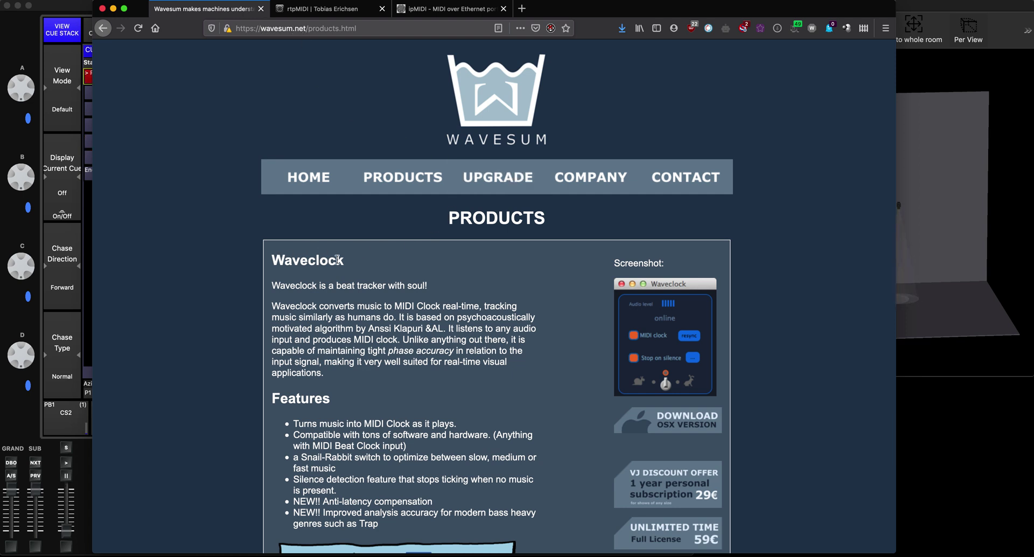
scroll(377, 301, "down", 3)
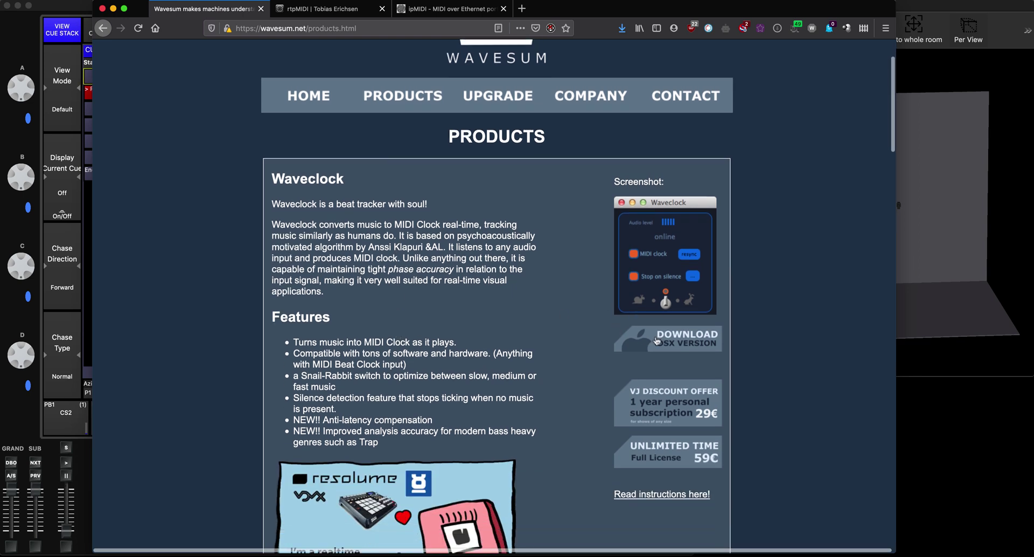
scroll(536, 270, "down", 2)
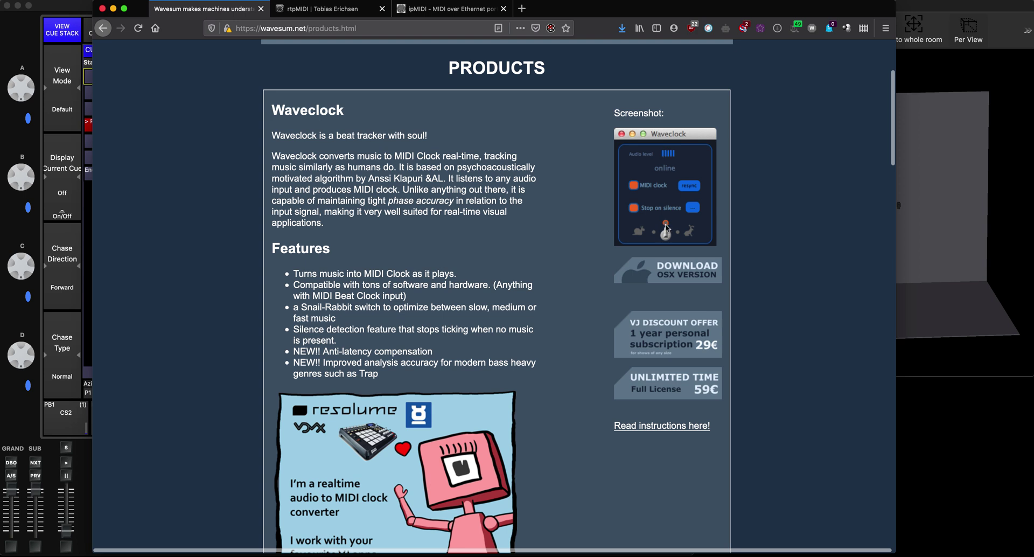
scroll(574, 213, "up", 4)
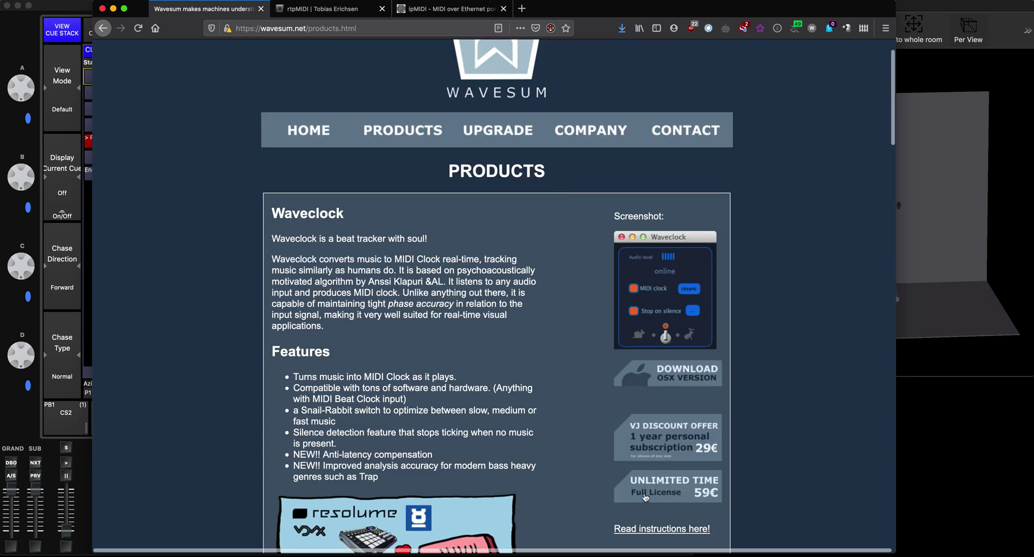
scroll(539, 318, "up", 1)
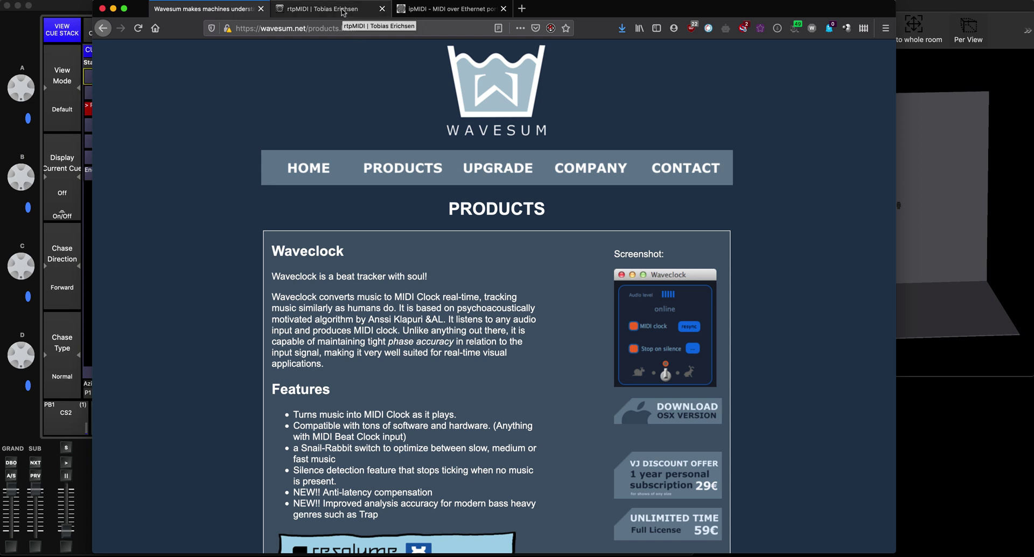
Read through the nerds.de page describing the ipMIDI MIDI-over-Ethernet driver.
left_click(446, 10)
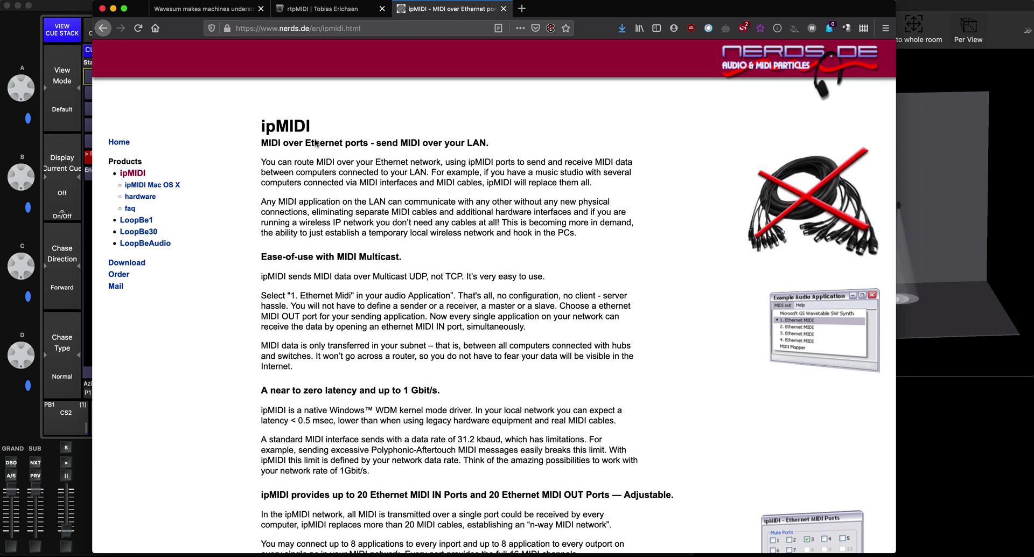
scroll(347, 233, "up", 1)
scroll(347, 233, "down", 10)
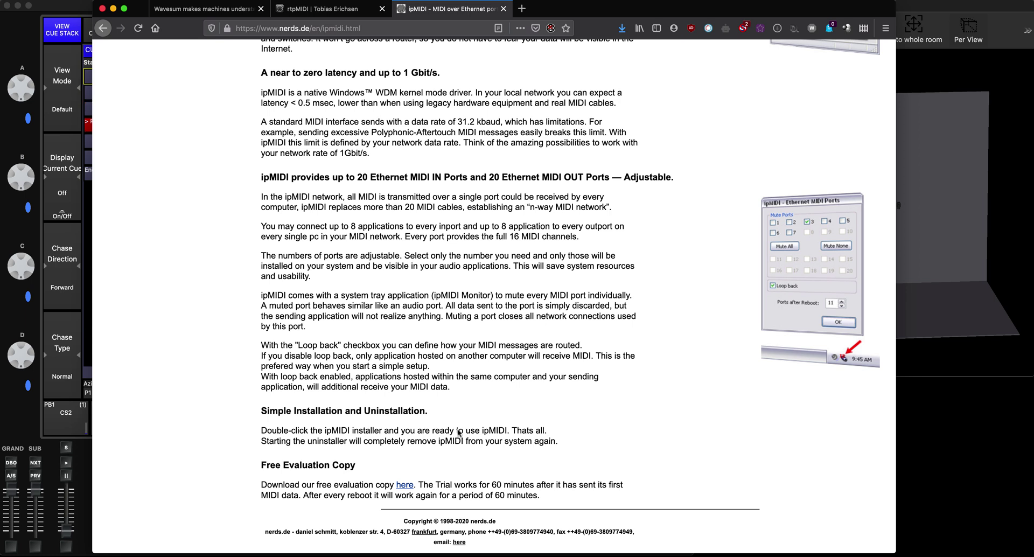
scroll(473, 385, "up", 6)
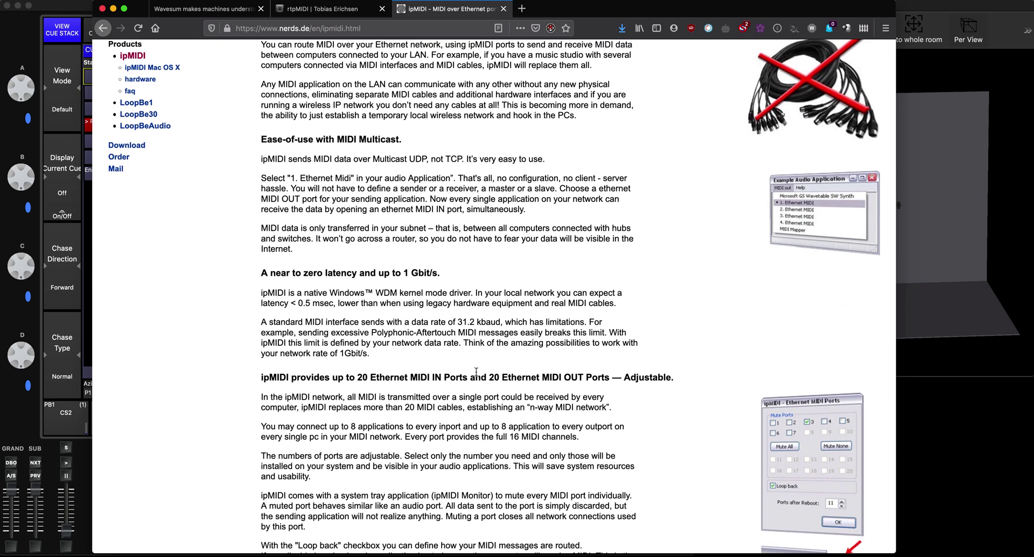
scroll(476, 371, "up", 4)
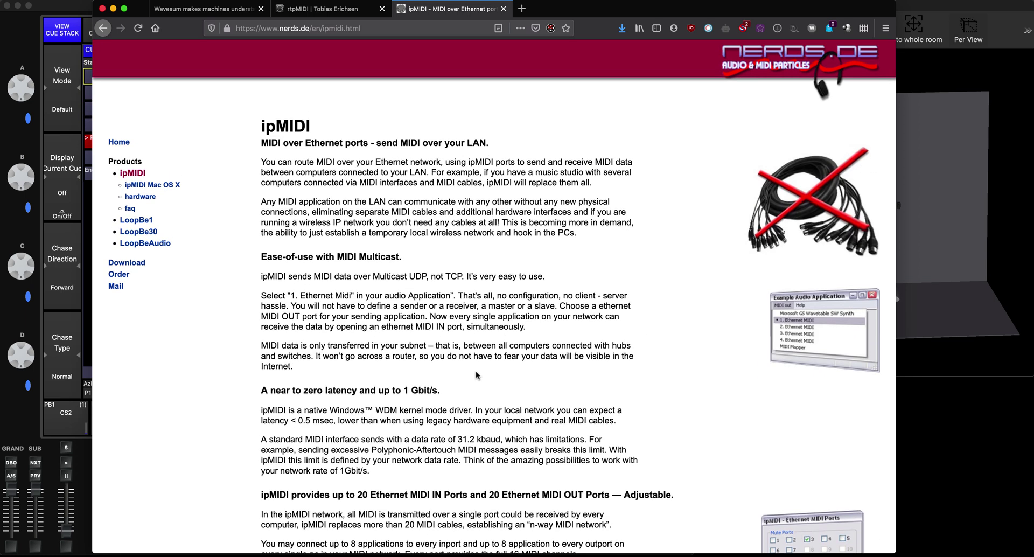
scroll(477, 371, "up", 2)
left_click_drag(259, 129, 323, 139)
left_click(355, 149)
View the rtpMIDI driver page, then minimize the browser and return to the Waveclock window.
left_click(326, 15)
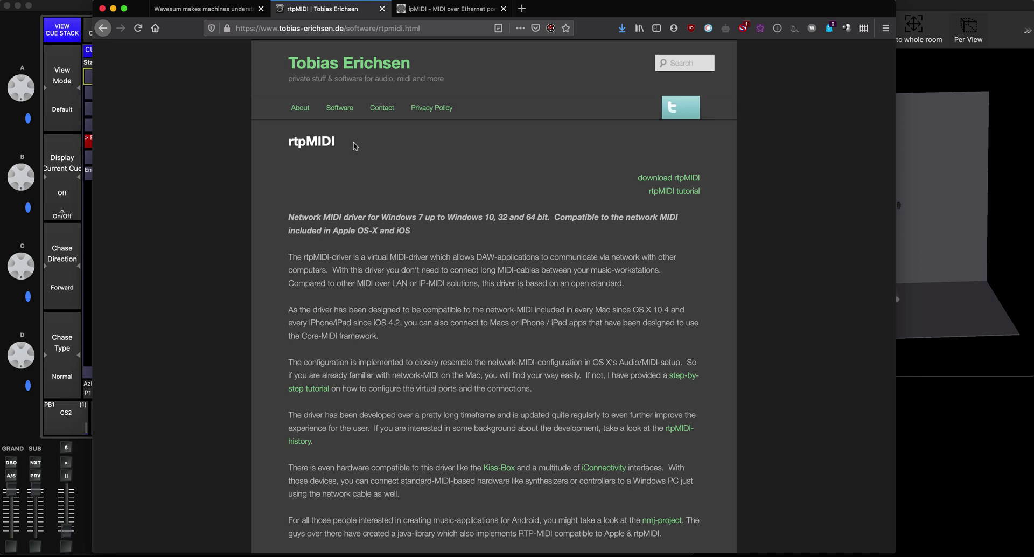
left_click(113, 8)
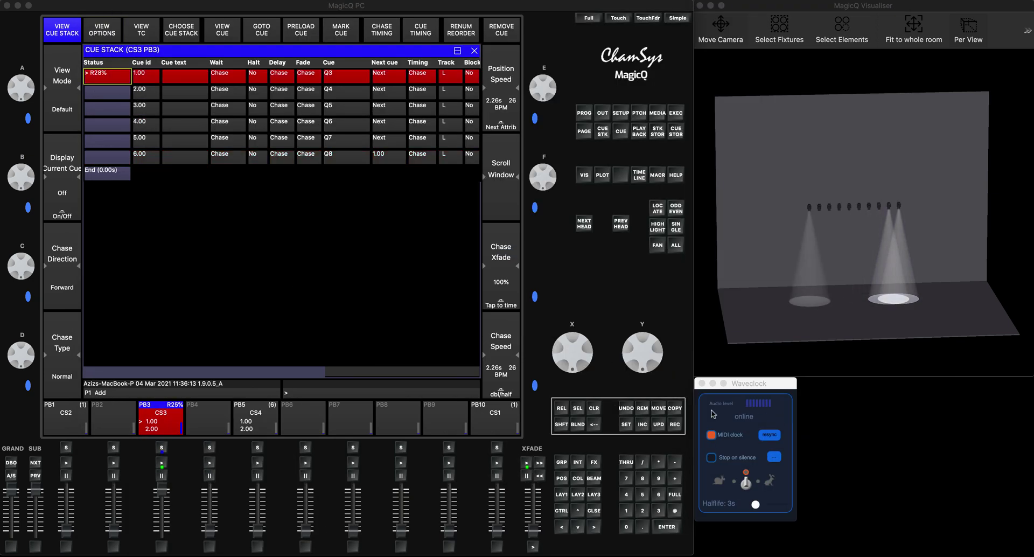
left_click(746, 384)
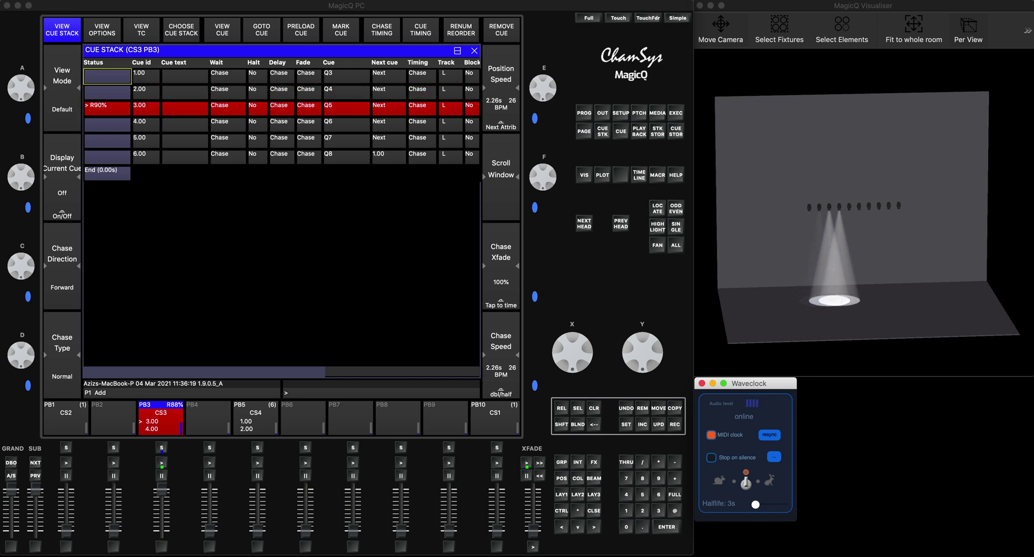
Launch Audio MIDI Setup from the Other folder of the macOS app launcher.
key("F4")
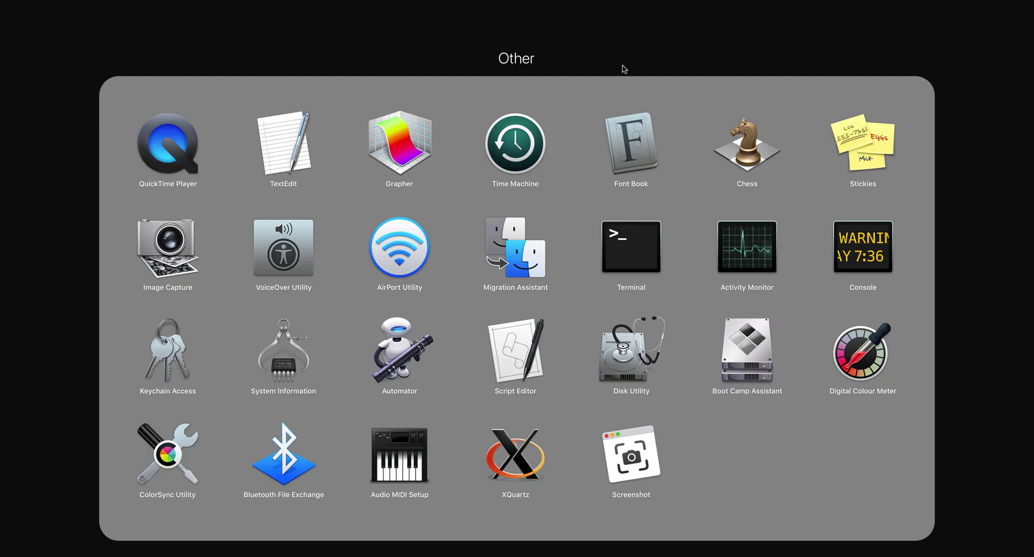
left_click(558, 40)
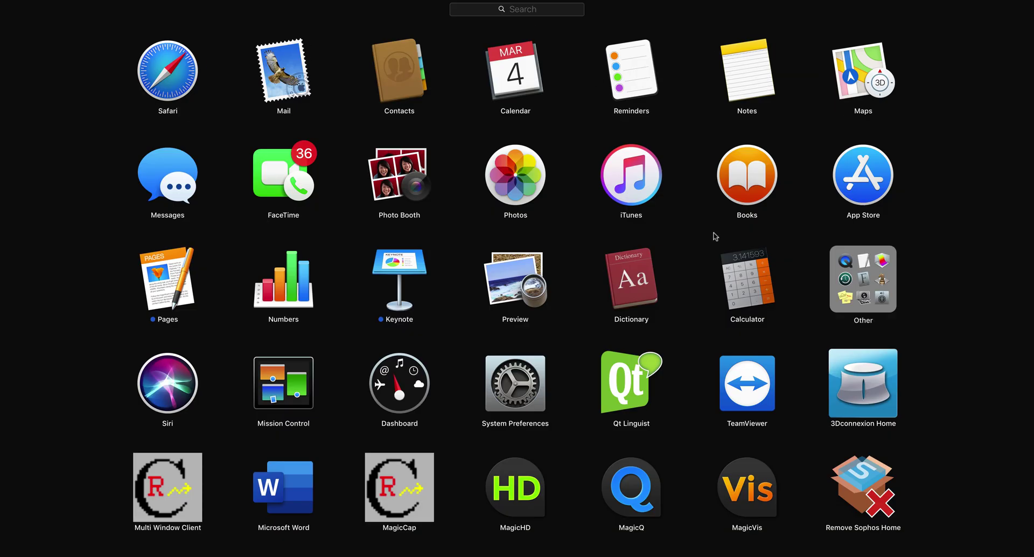
left_click(862, 292)
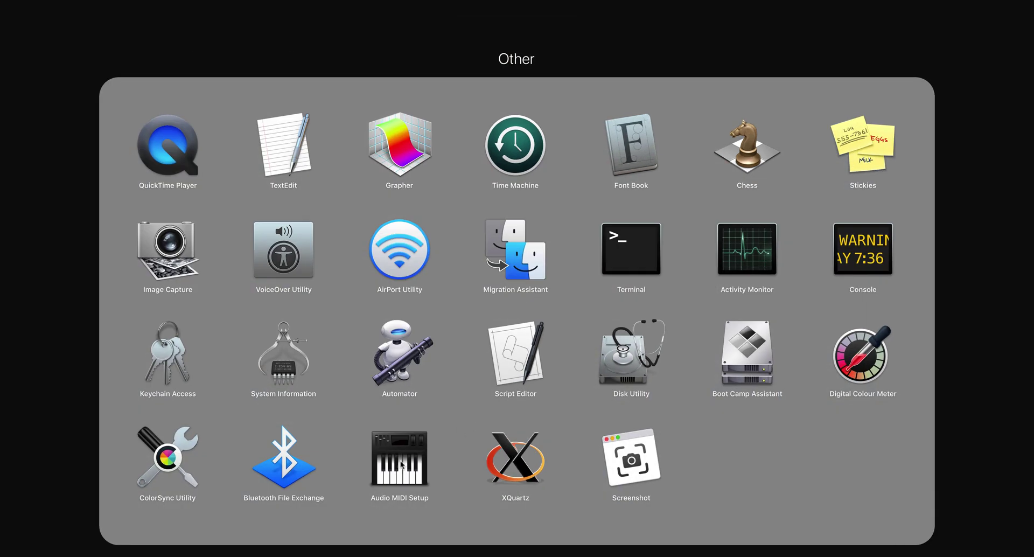
left_click(402, 465)
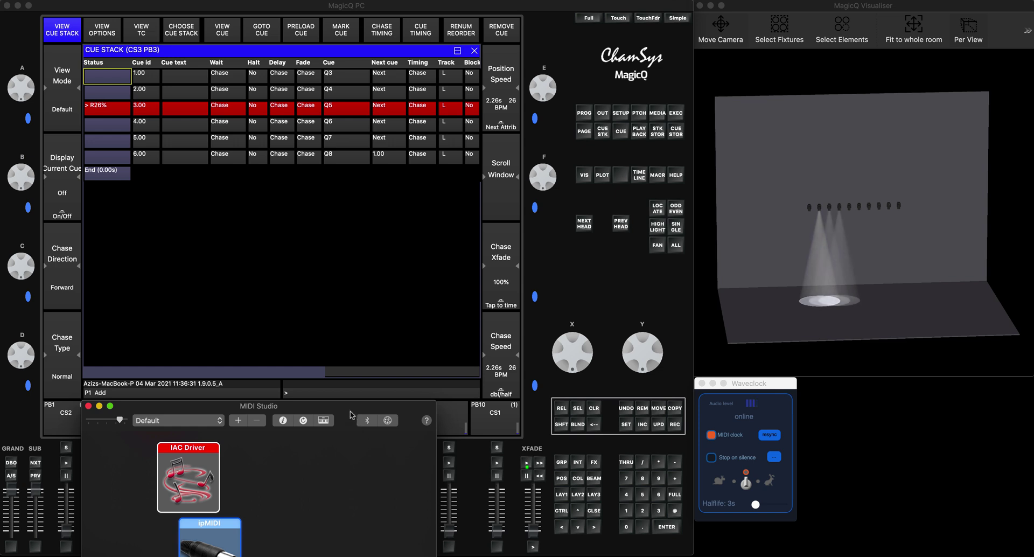
Bring MIDI Studio into full view, examine the ipMIDI device, and minimize the window.
left_click_drag(350, 409, 397, 232)
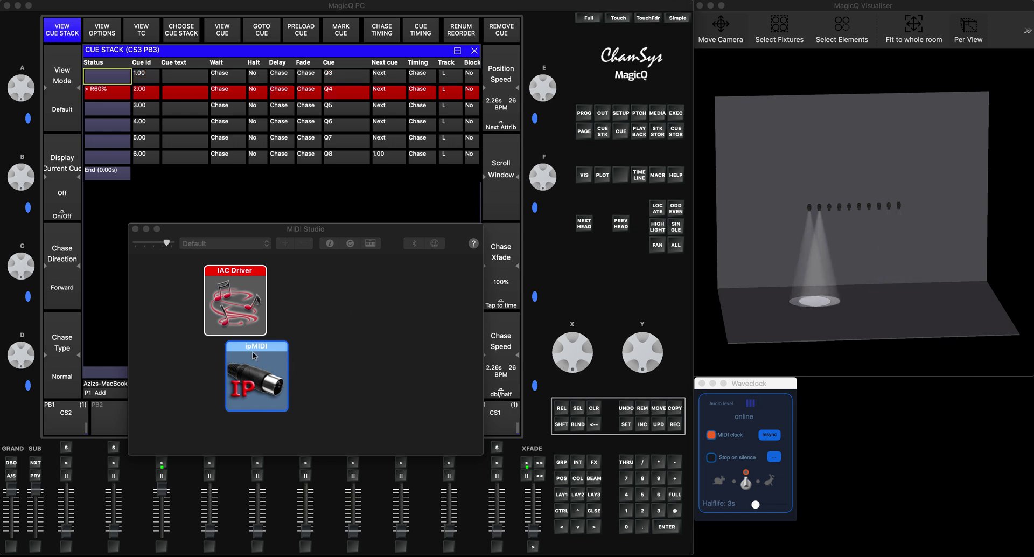
left_click(255, 395)
left_click_drag(383, 234, 408, 129)
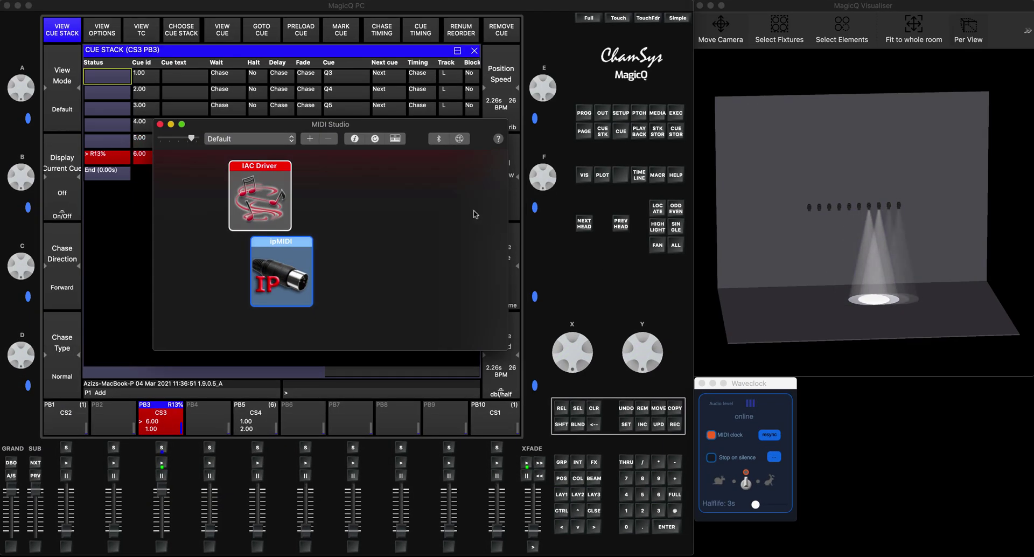
double_click(300, 255)
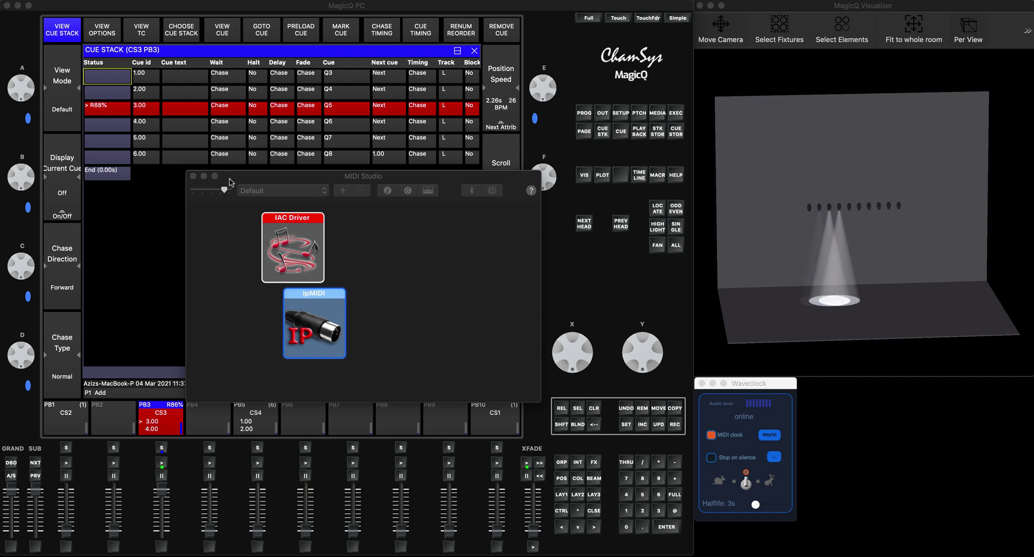
left_click(203, 176)
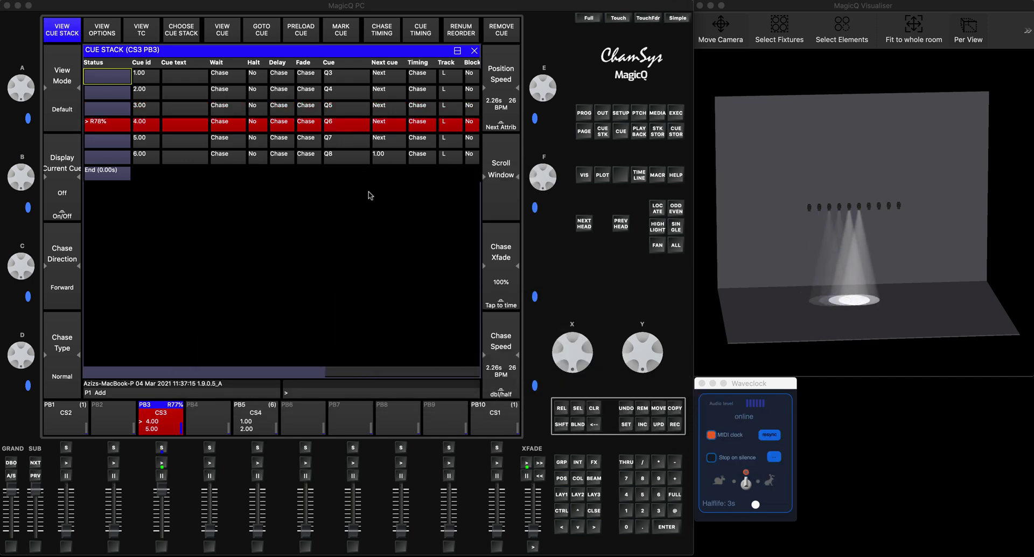
Continue Waveclock in demo mode and choose Built-in Microph as the audio input device in its preferences.
left_click(758, 388)
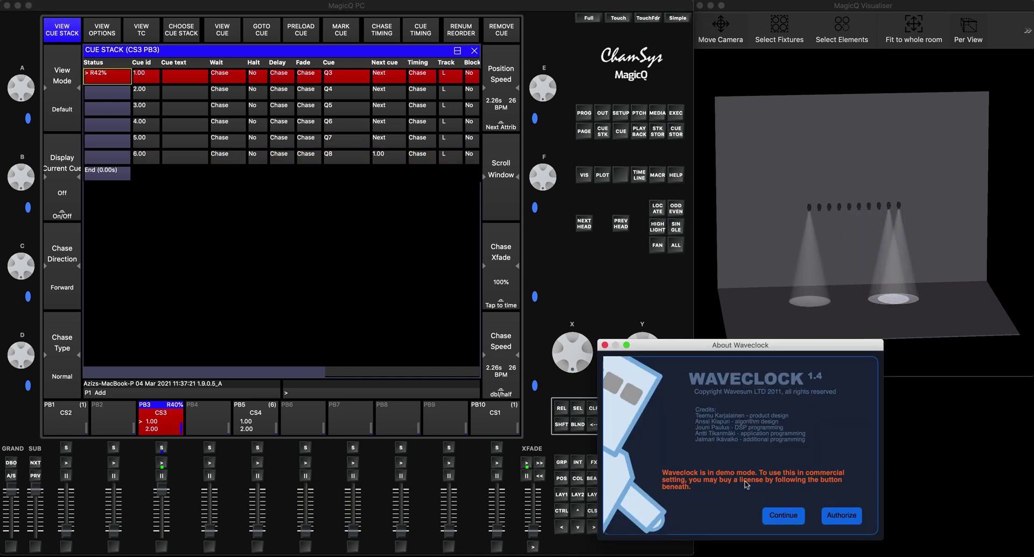
left_click(785, 516)
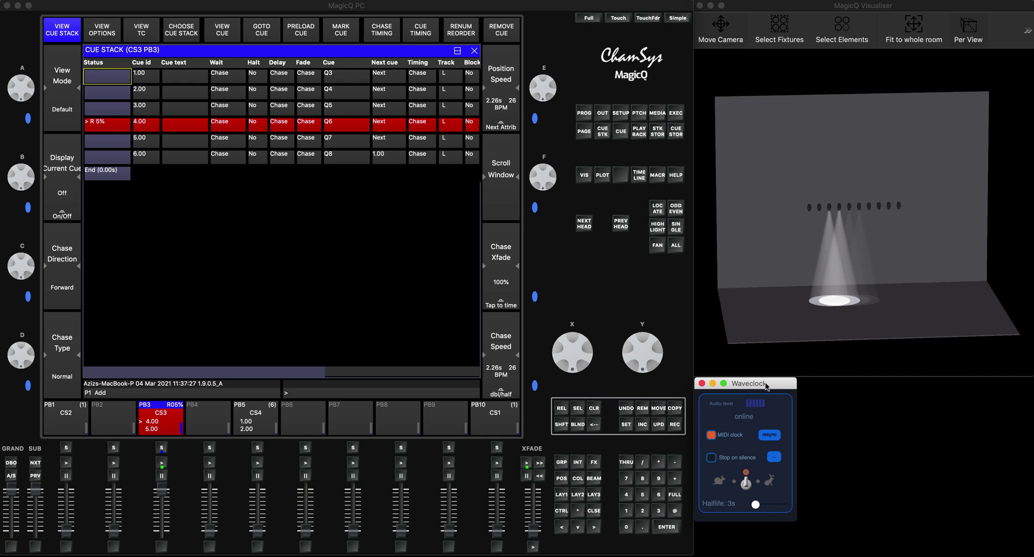
left_click(48, 1)
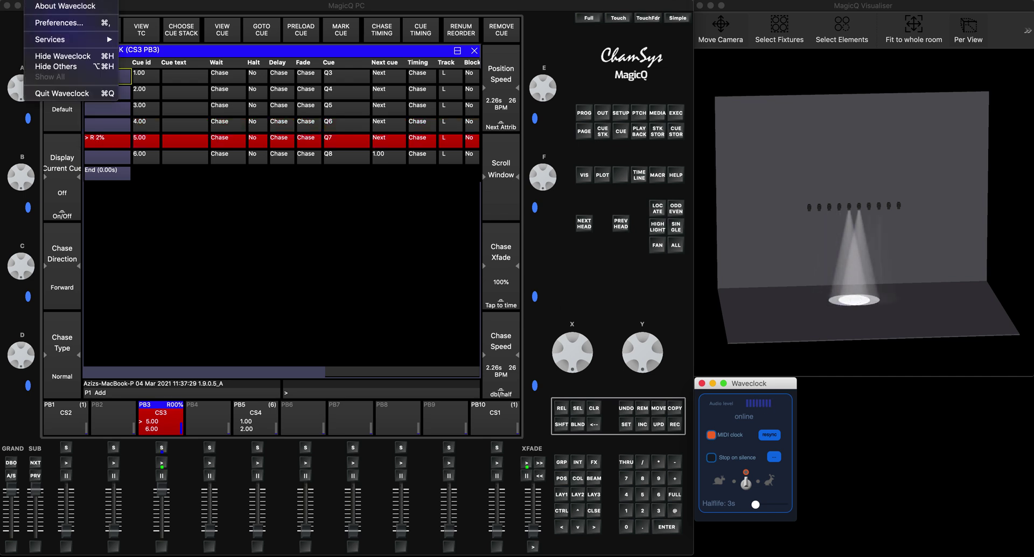
left_click(48, 25)
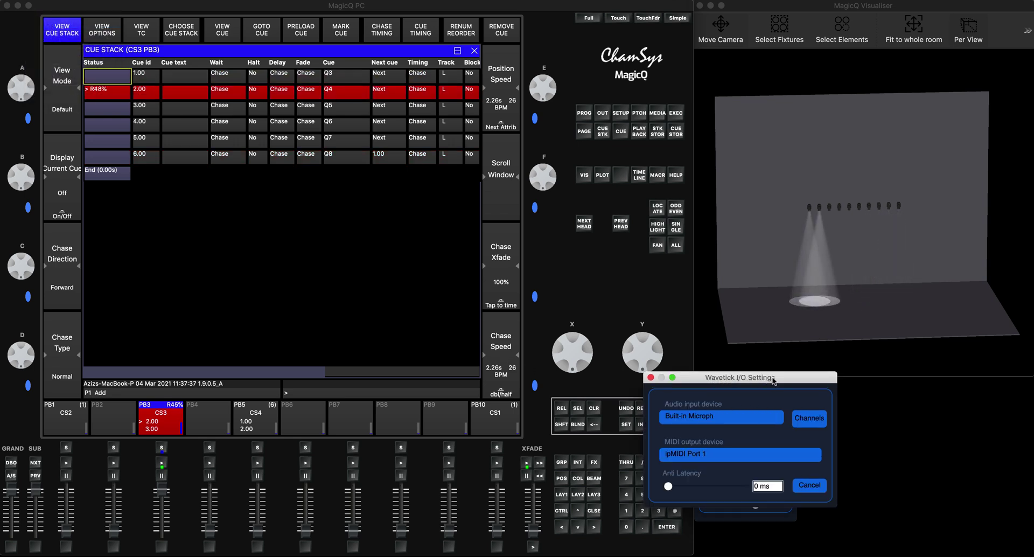
left_click(710, 420)
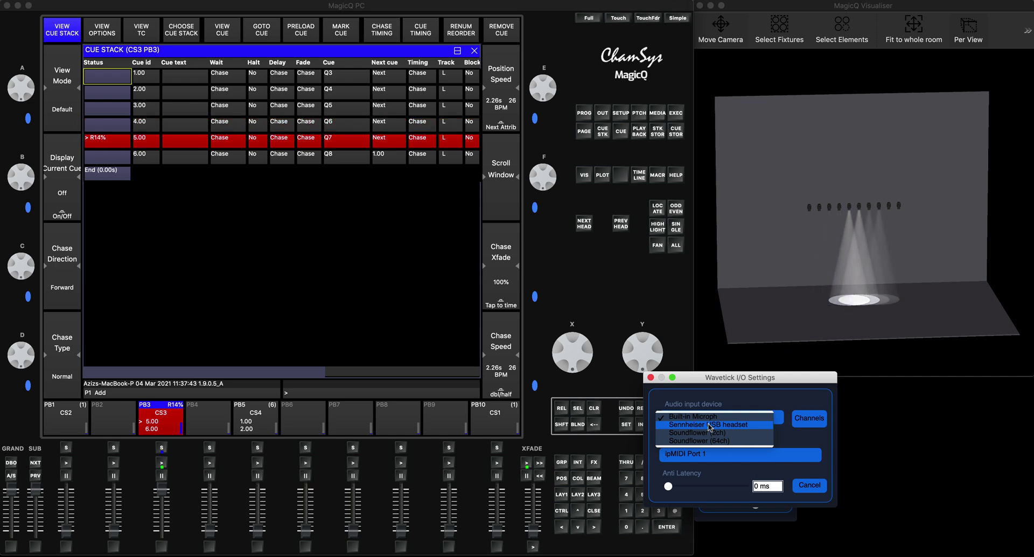
left_click(699, 418)
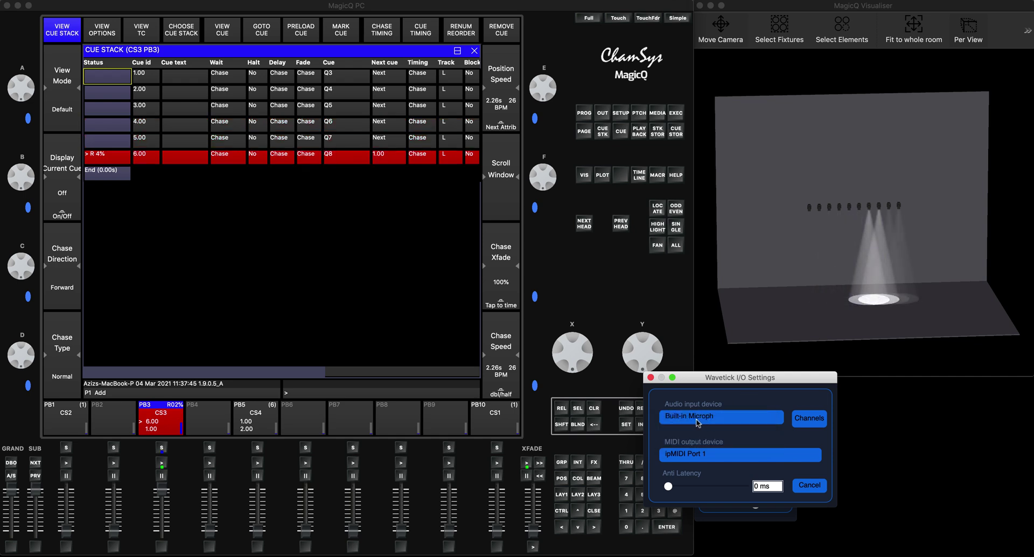
Choose ipMIDI Port 1 as Waveclock's MIDI output device and close the I/O settings.
left_click(695, 456)
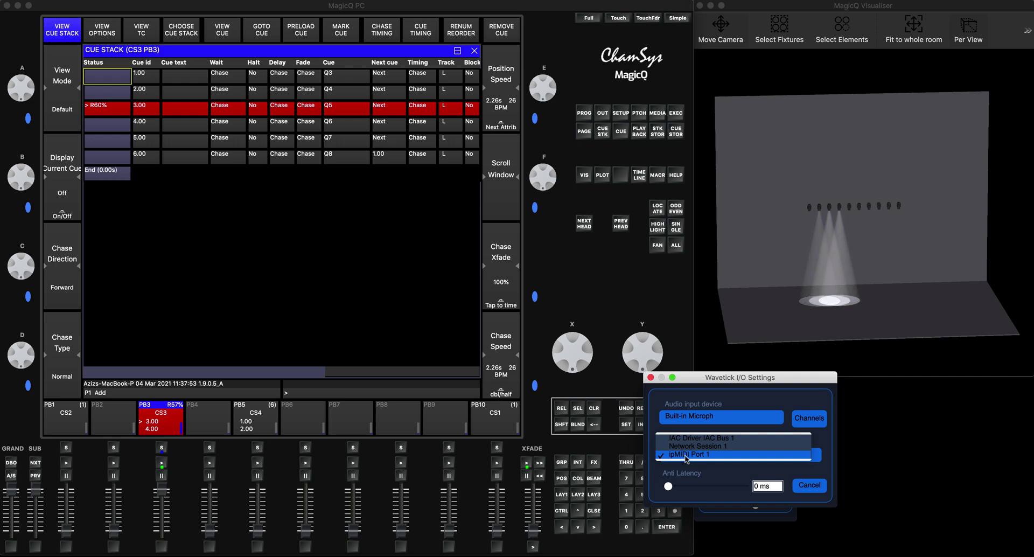
left_click(687, 455)
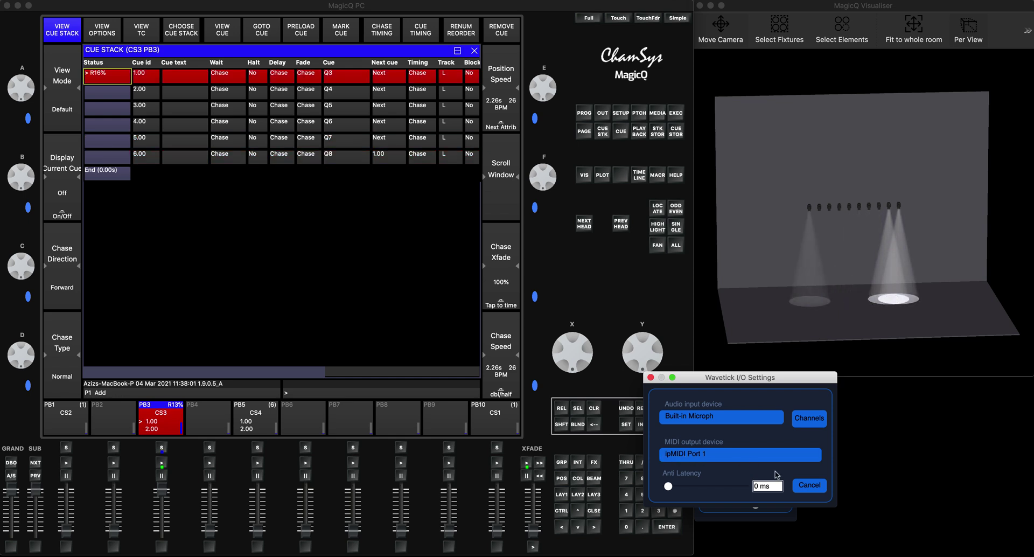
left_click(810, 486)
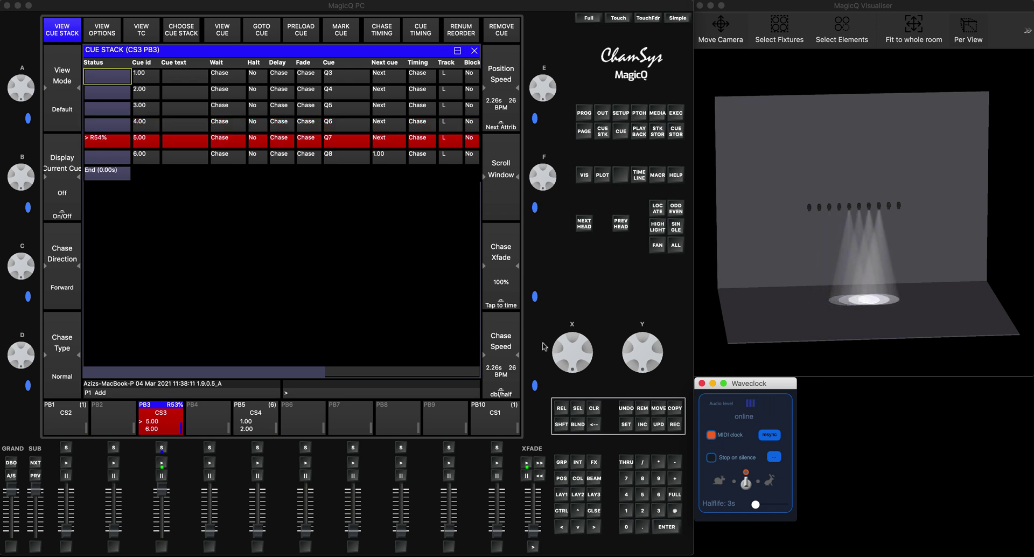
Switch to MagicQ, enable its virtual MIDI timecode and beat clock input, choose ipMIDI Port 1 as the source, and confirm.
left_click(582, 86)
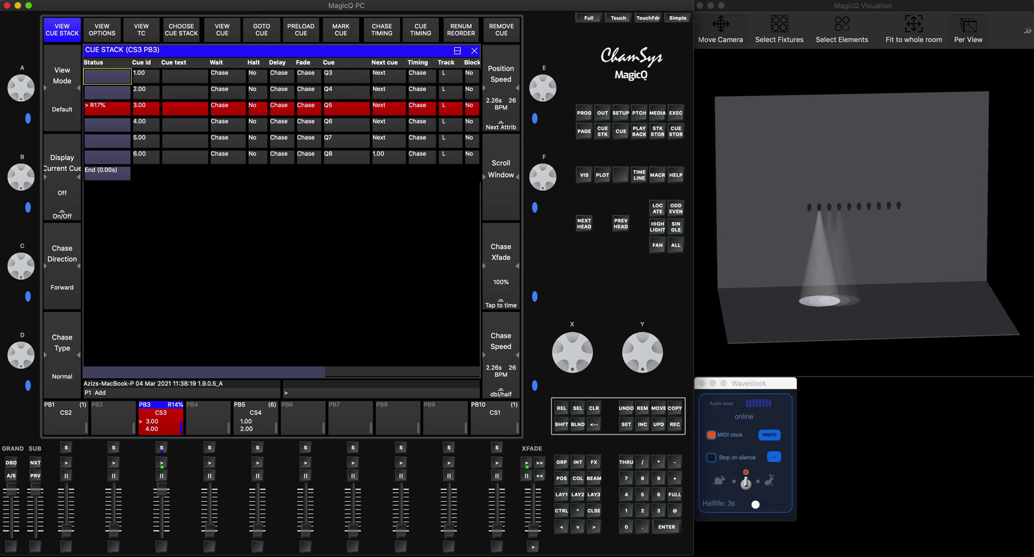
left_click(254, 1)
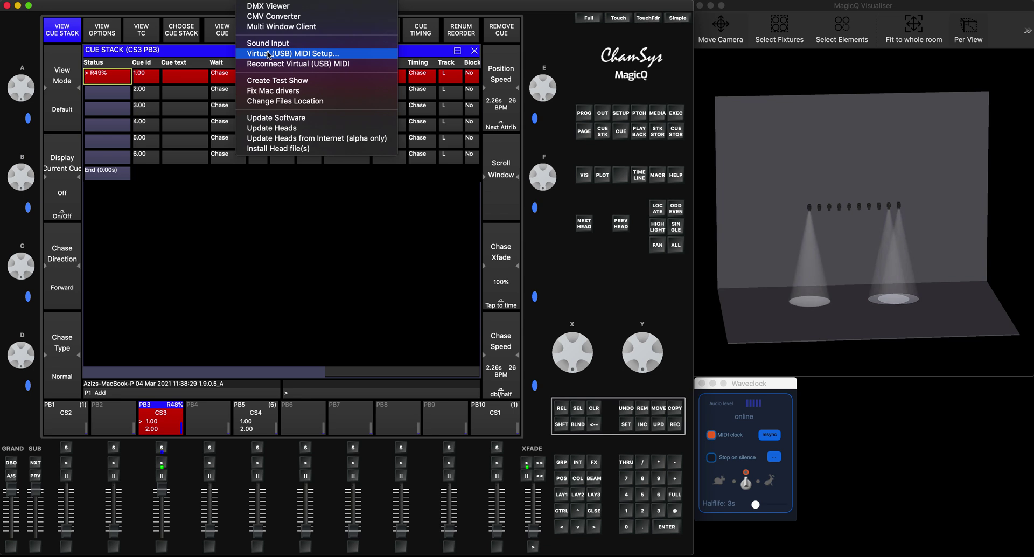
left_click(267, 54)
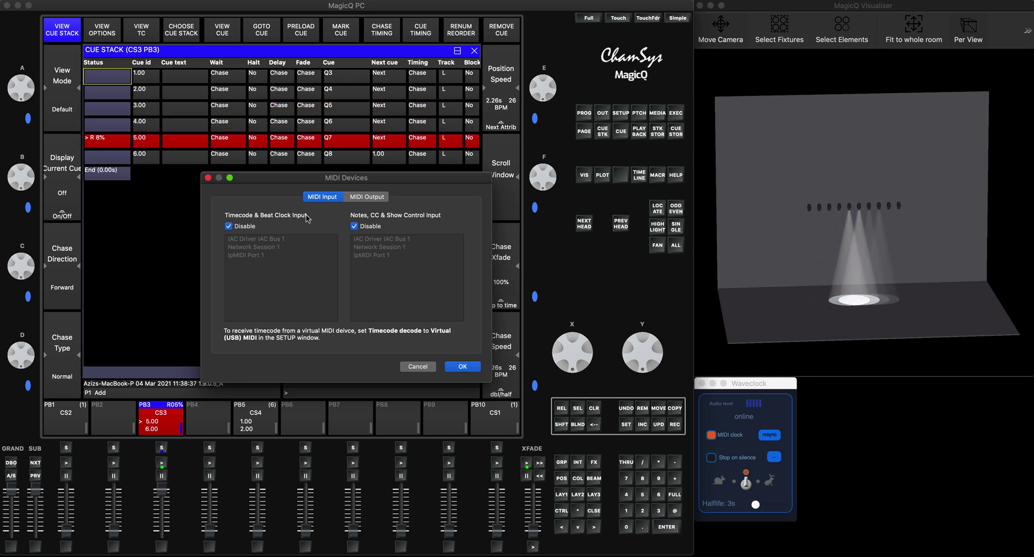
left_click(228, 226)
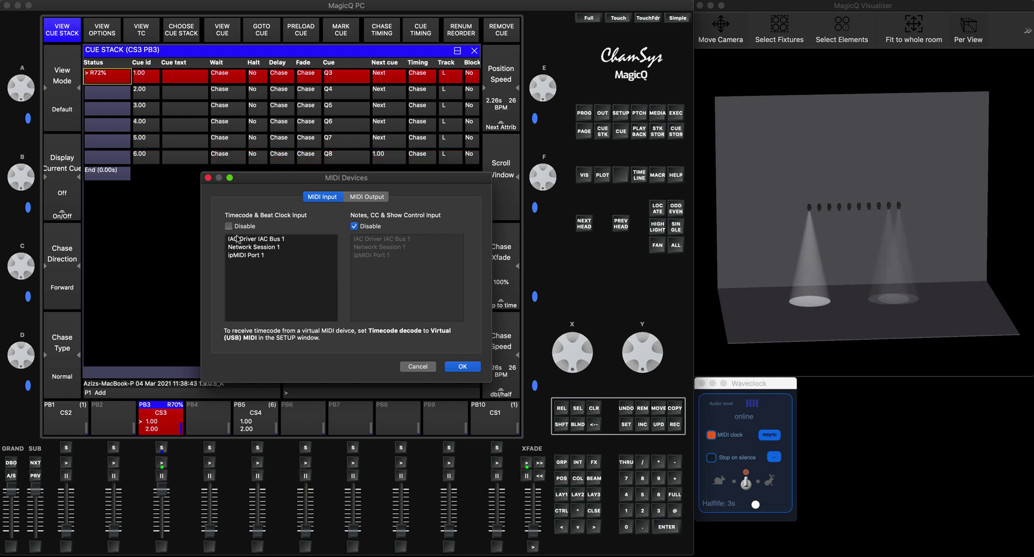
left_click(245, 256)
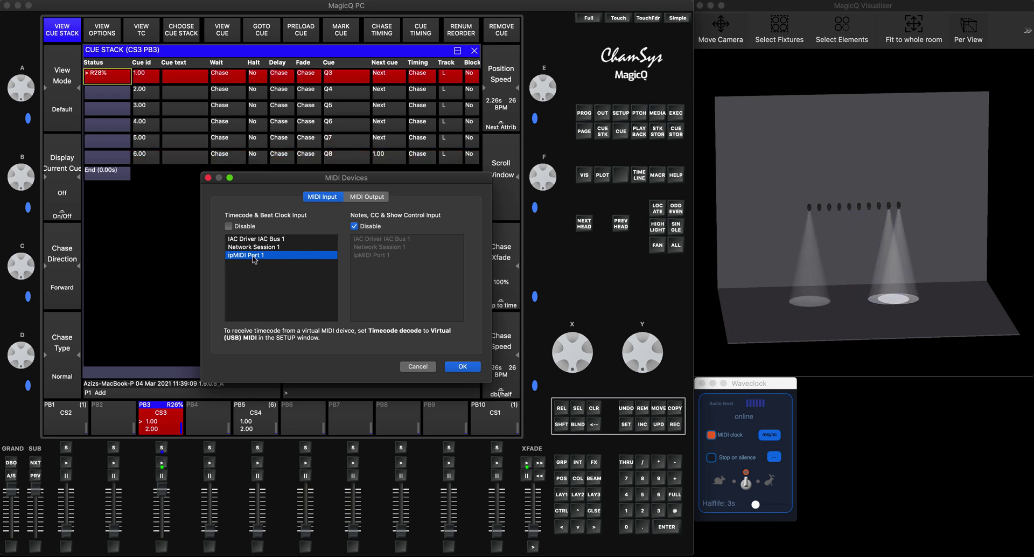
left_click(463, 367)
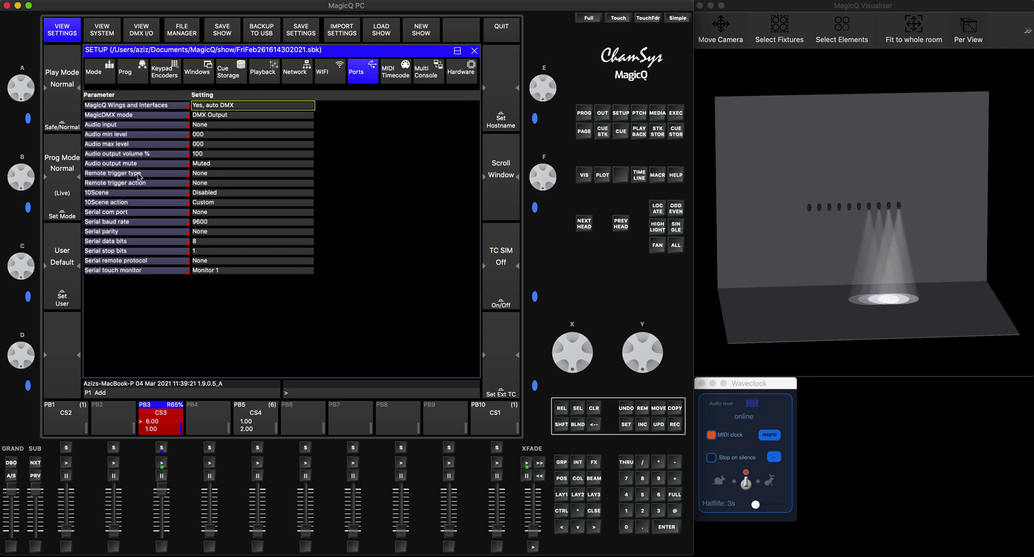
Set the remote trigger type in the Ports settings to MIDI Beat Qtr.
left_click(220, 175)
left_click(219, 175)
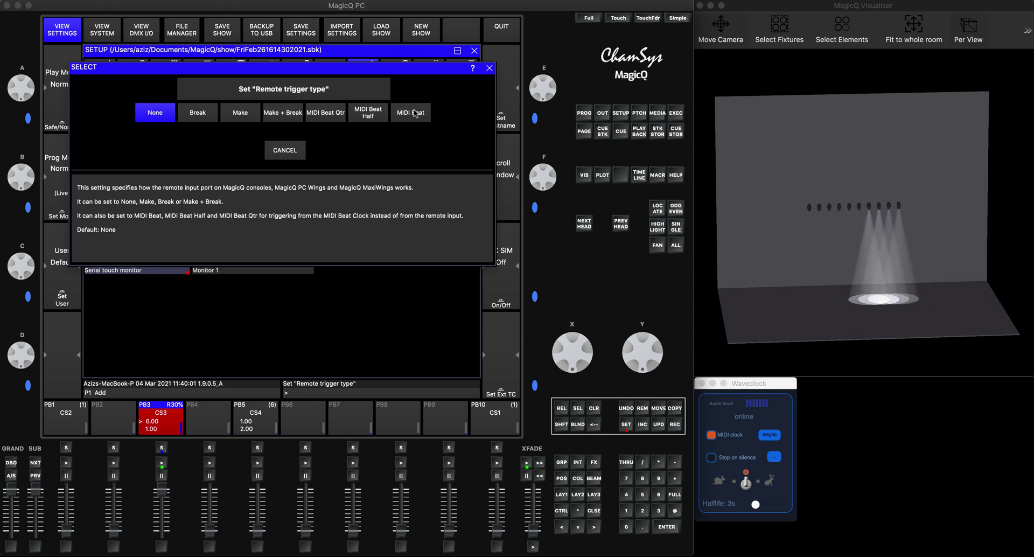
left_click(329, 114)
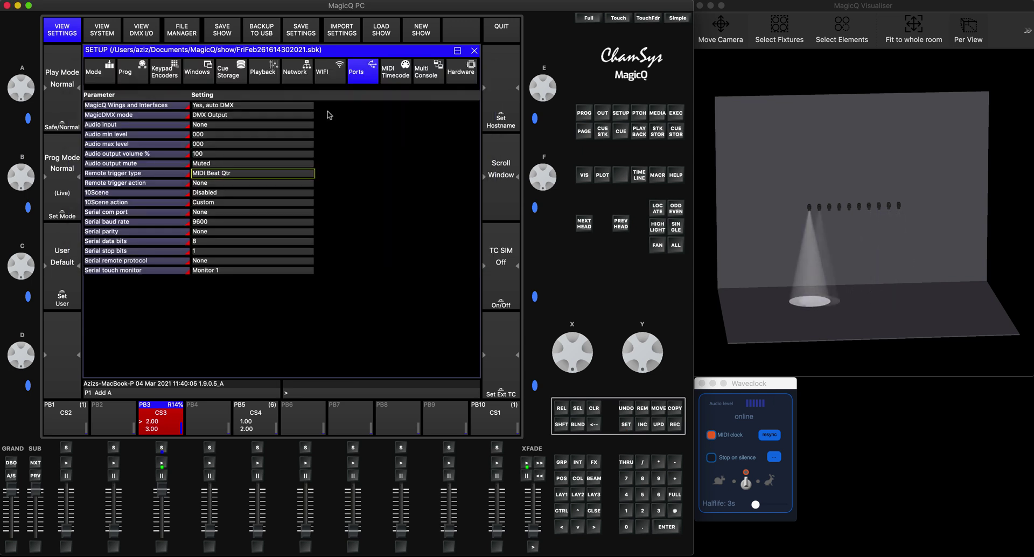
Set the remote trigger action to Tap to time sel PB and leave the setup window.
key("End")
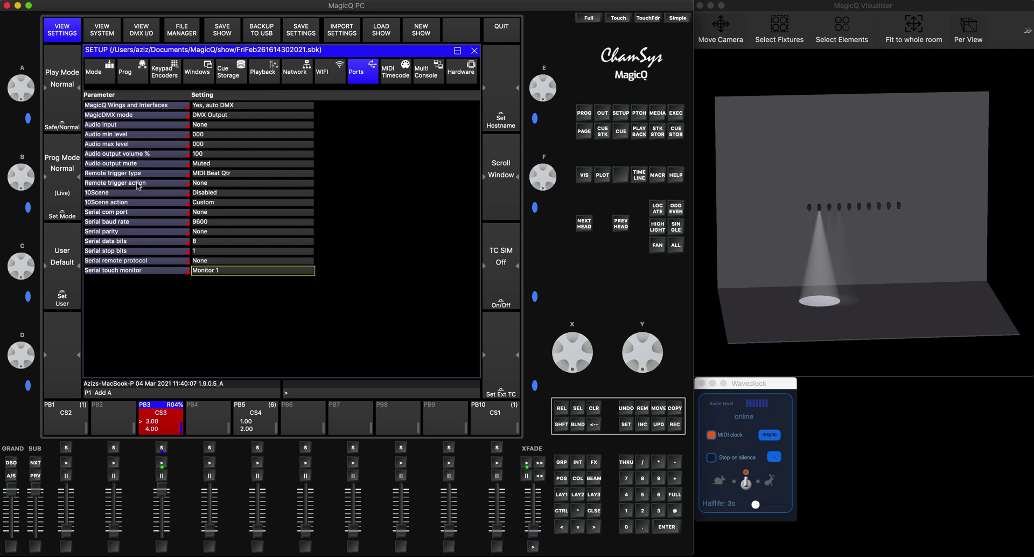
left_click(182, 184)
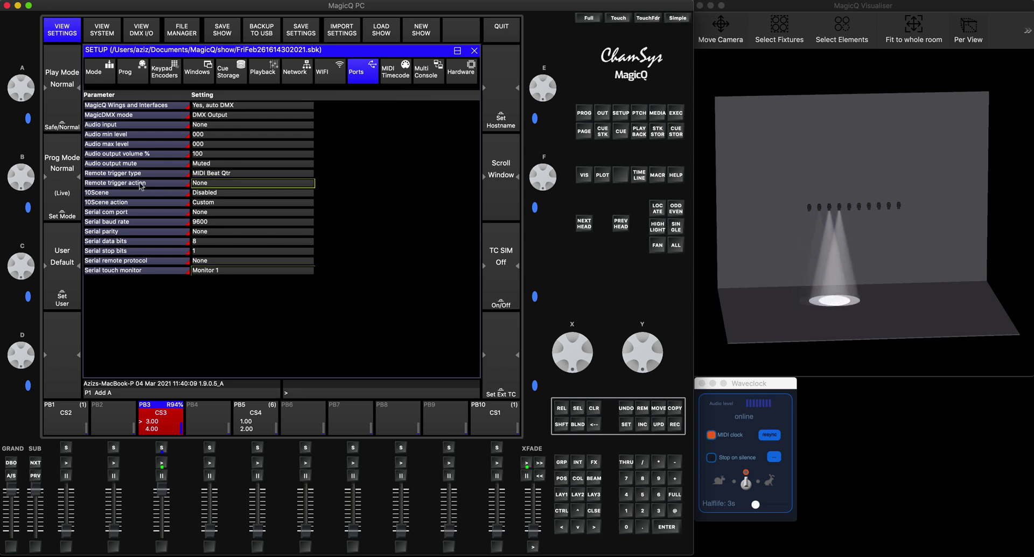
left_click(200, 184)
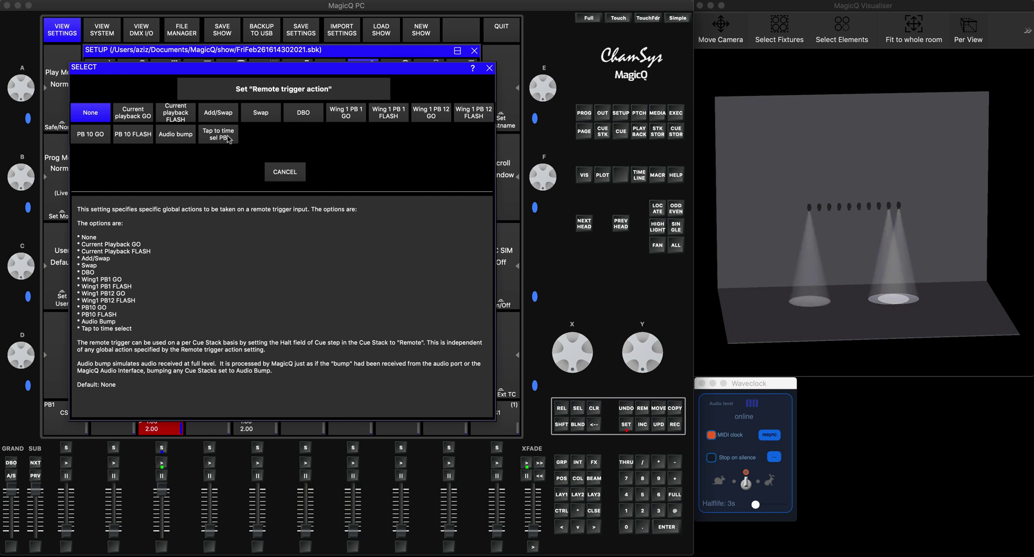
left_click(229, 139)
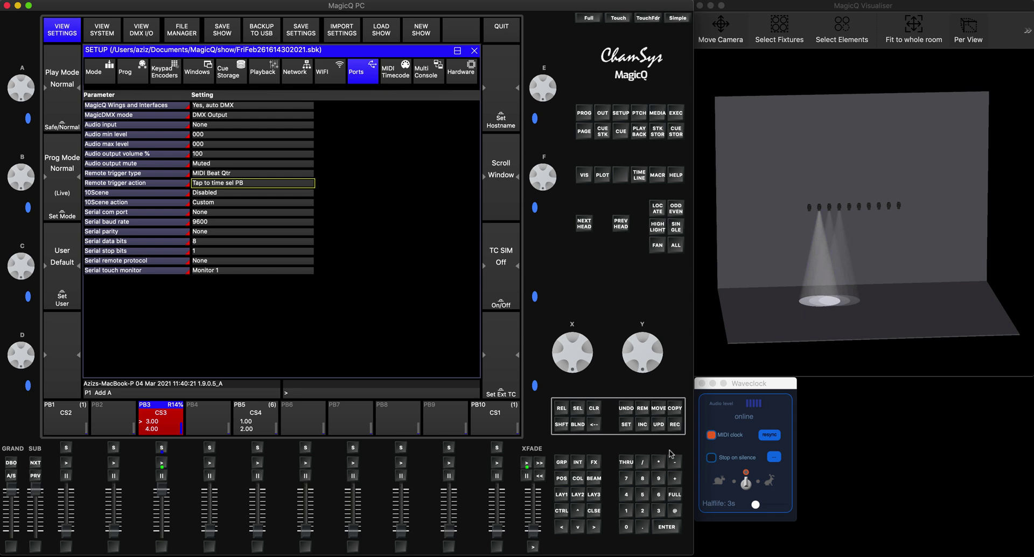
left_click(596, 510)
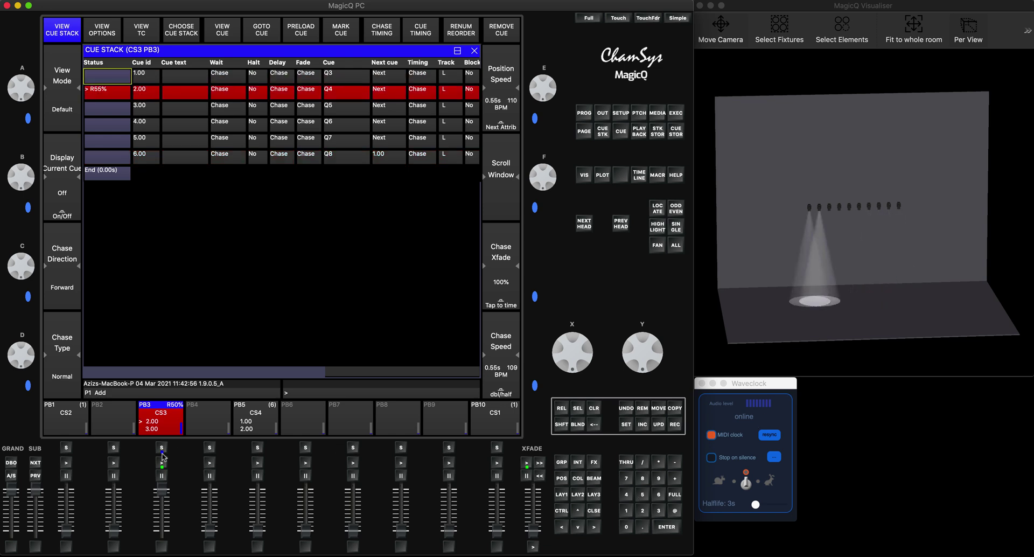
Release the CS3 chase on playback 3, then display the FX of CS2's cue and bring playback 1 up to full.
left_click_drag(161, 490, 163, 533)
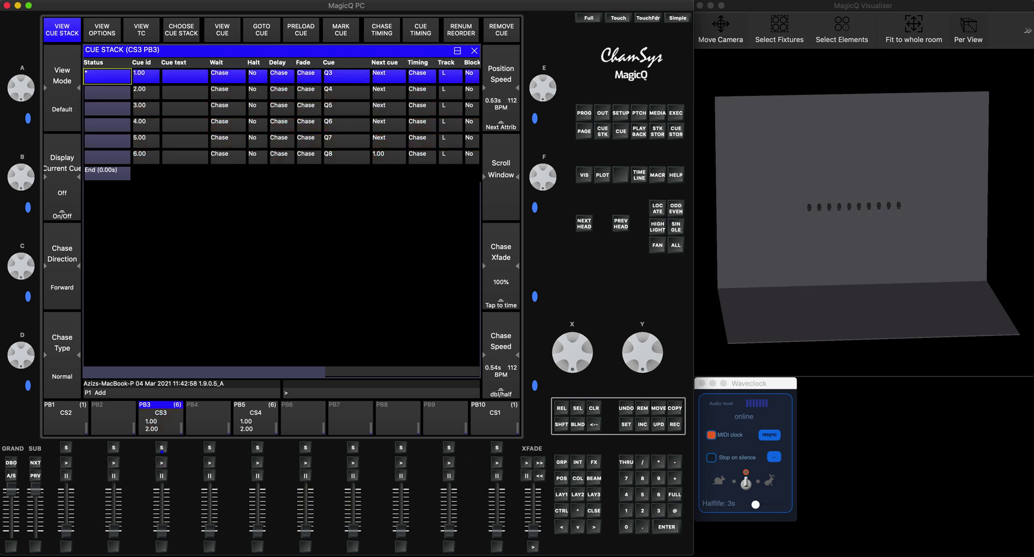
left_click(67, 448)
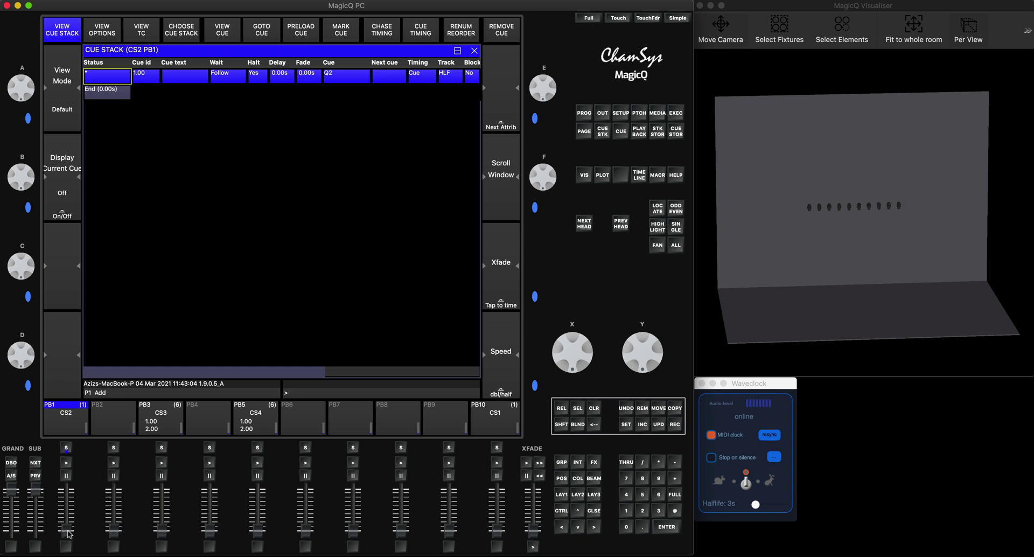
left_click(232, 30)
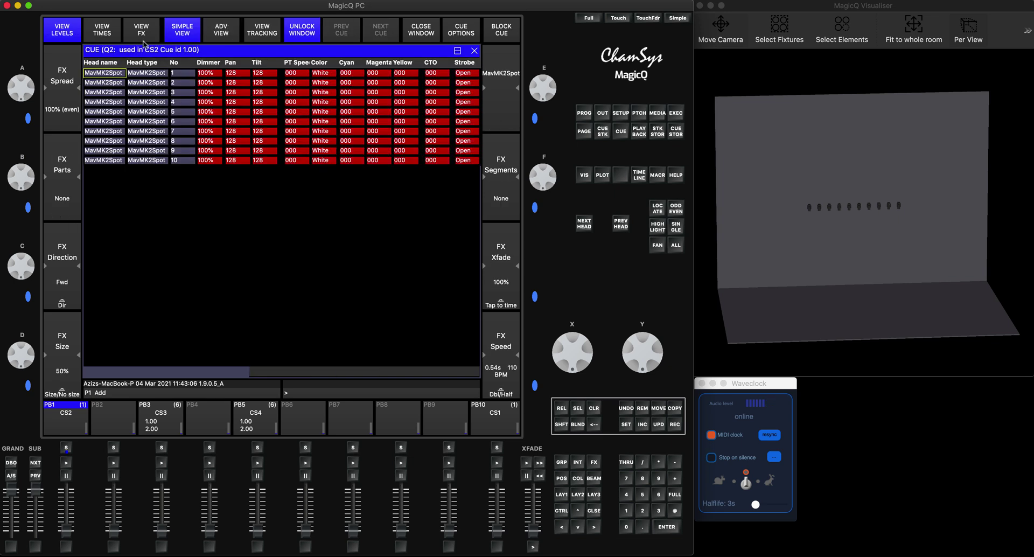
left_click(140, 33)
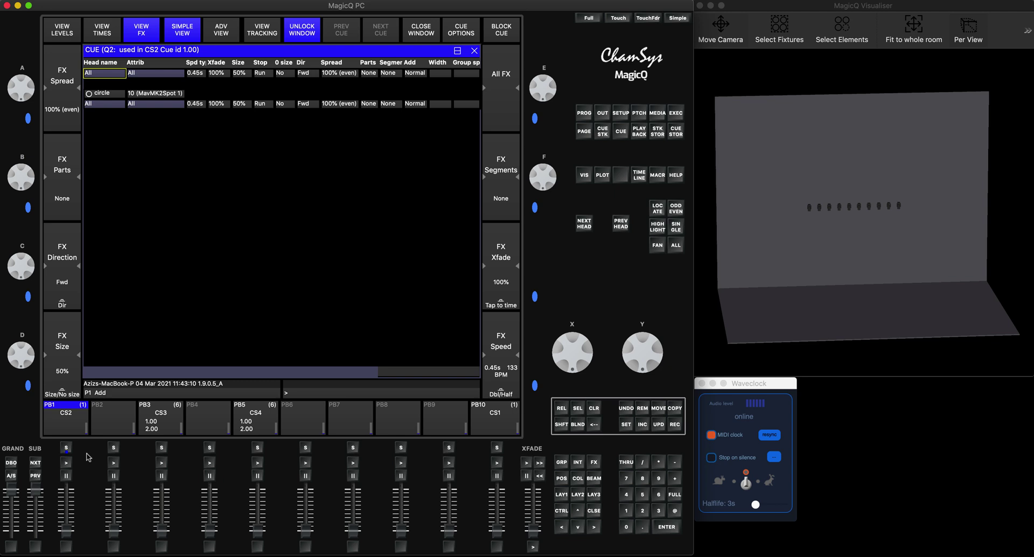
left_click_drag(69, 530, 67, 479)
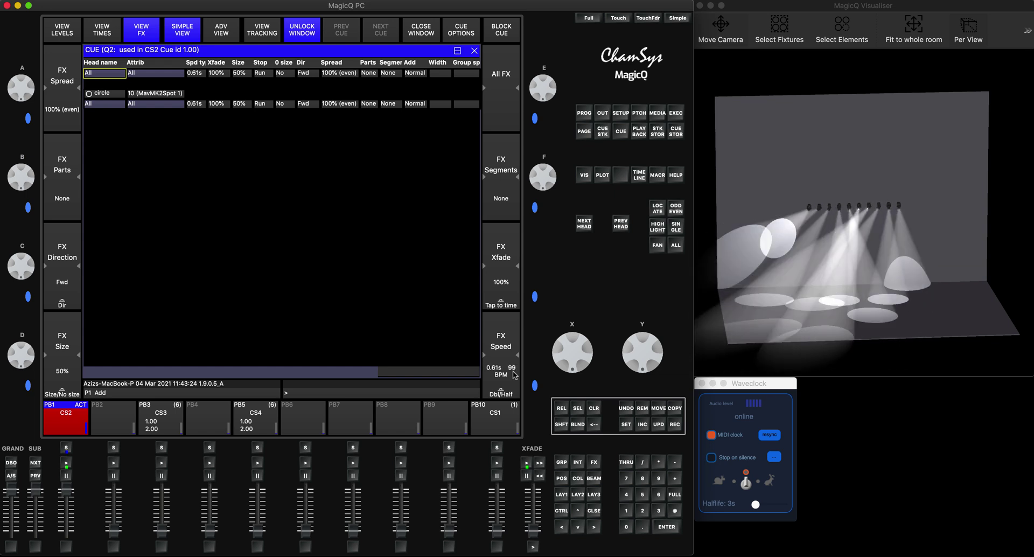
Set the remote trigger type to None in the Ports settings and return to the cue's FX view.
left_click(623, 114)
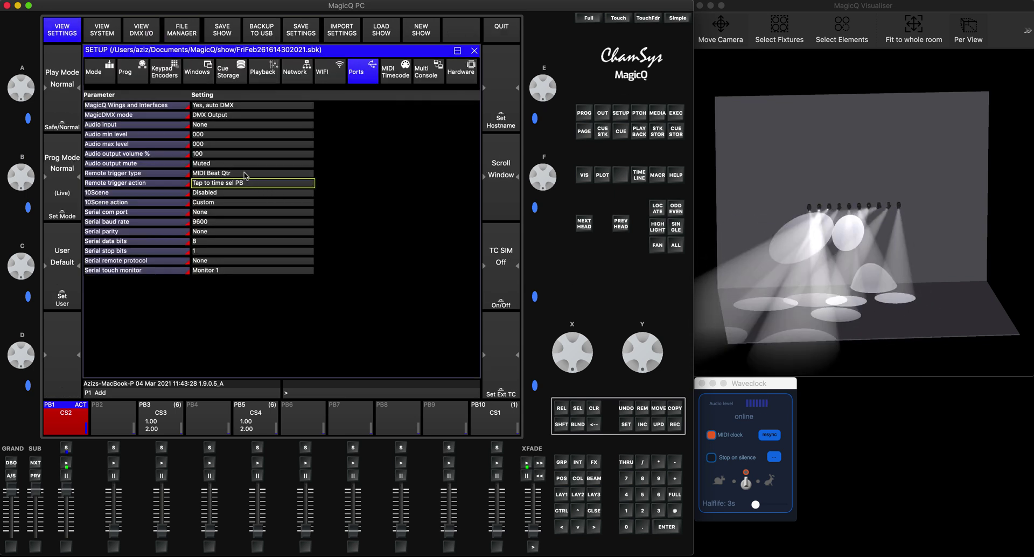
left_click(247, 175)
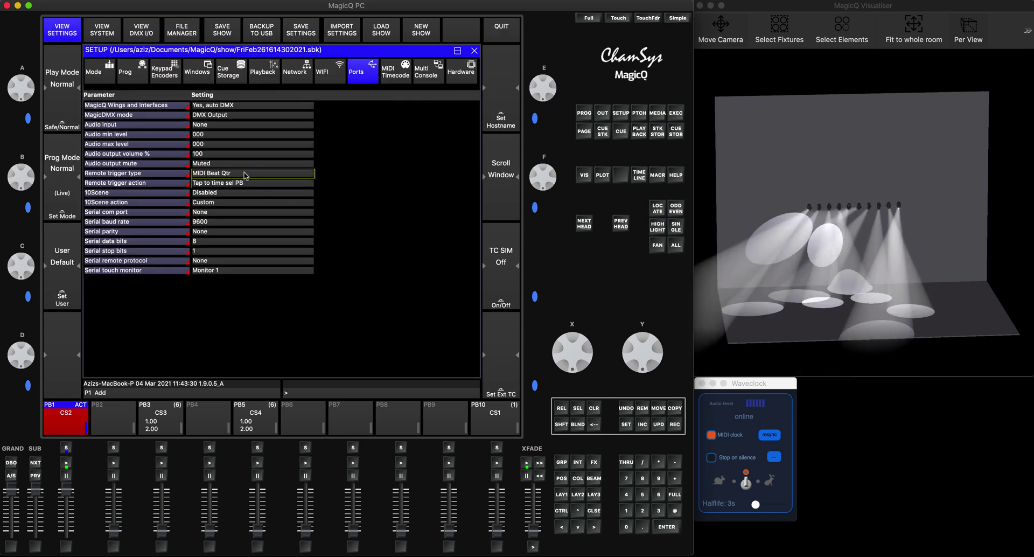
left_click(246, 175)
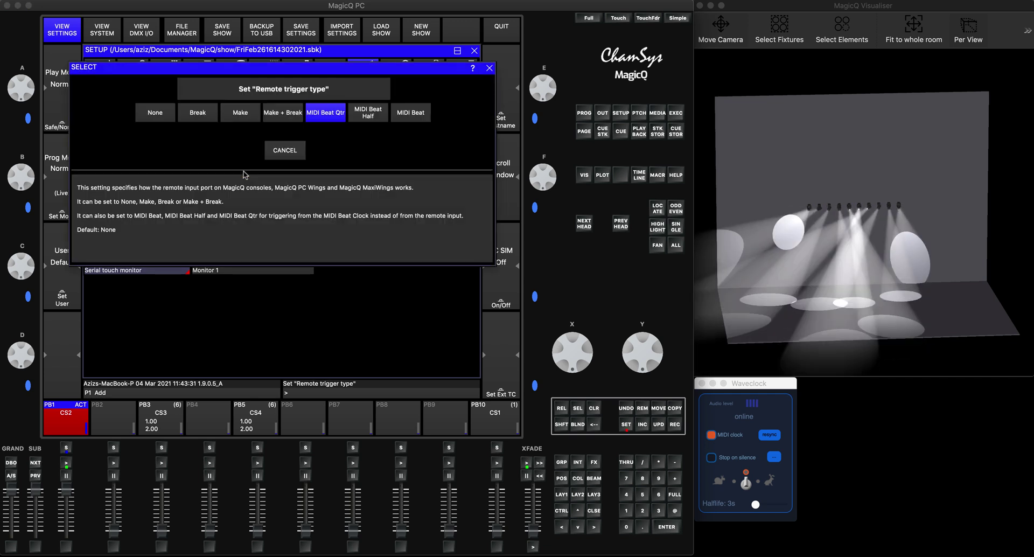
left_click(160, 121)
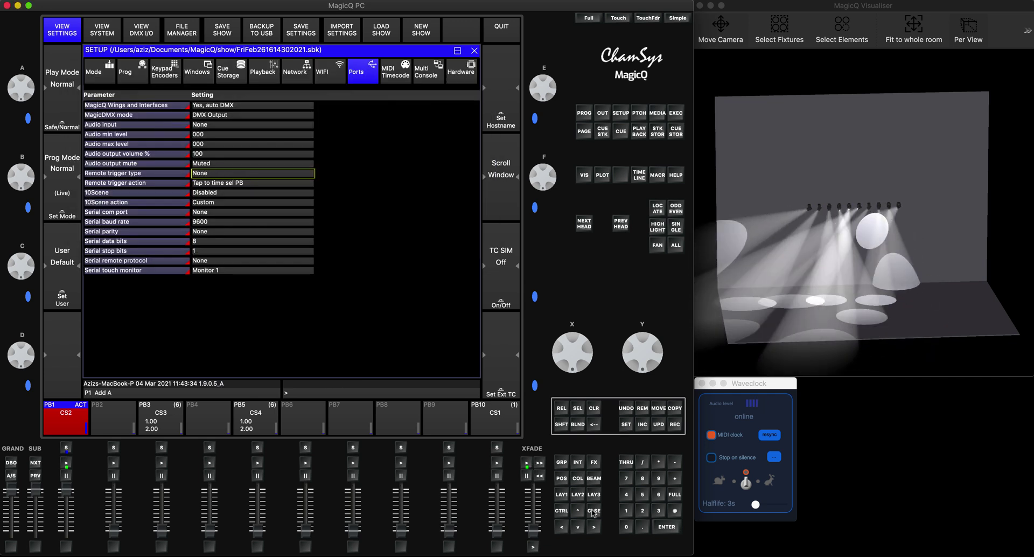
left_click(594, 510)
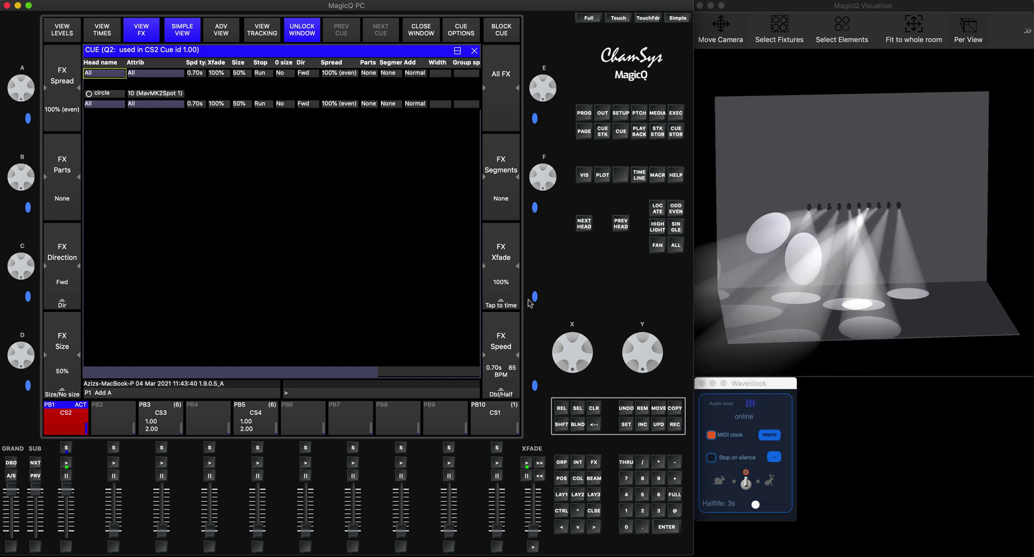
Tap in a manual speed for the circle FX on playback 1 and halve that speed.
left_click(501, 294)
left_click(501, 293)
left_click(502, 293)
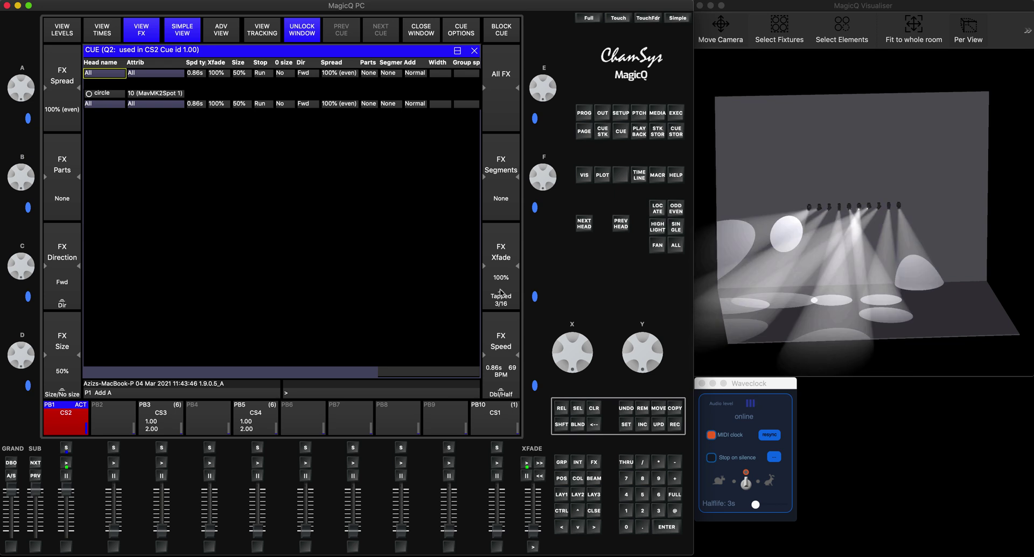
left_click(507, 385)
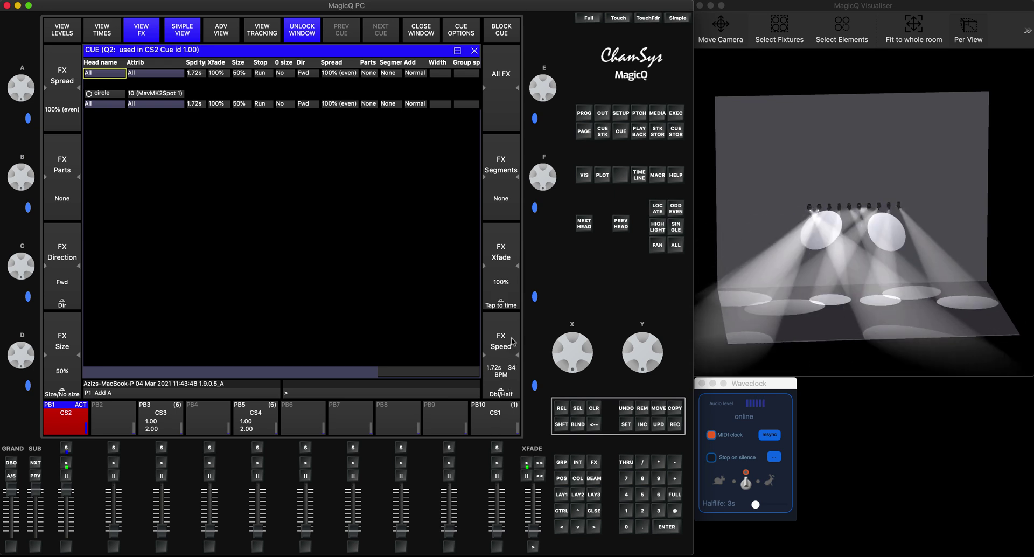
Set the remote trigger type back to MIDI Beat Qtr and return to the cue's FX view.
left_click(622, 114)
left_click(273, 171)
left_click(326, 114)
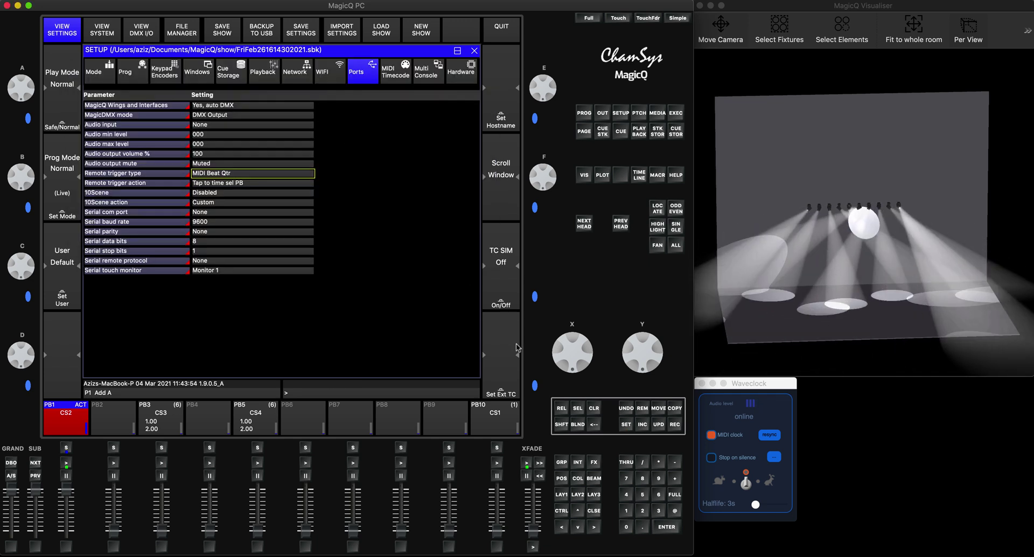
left_click(597, 513)
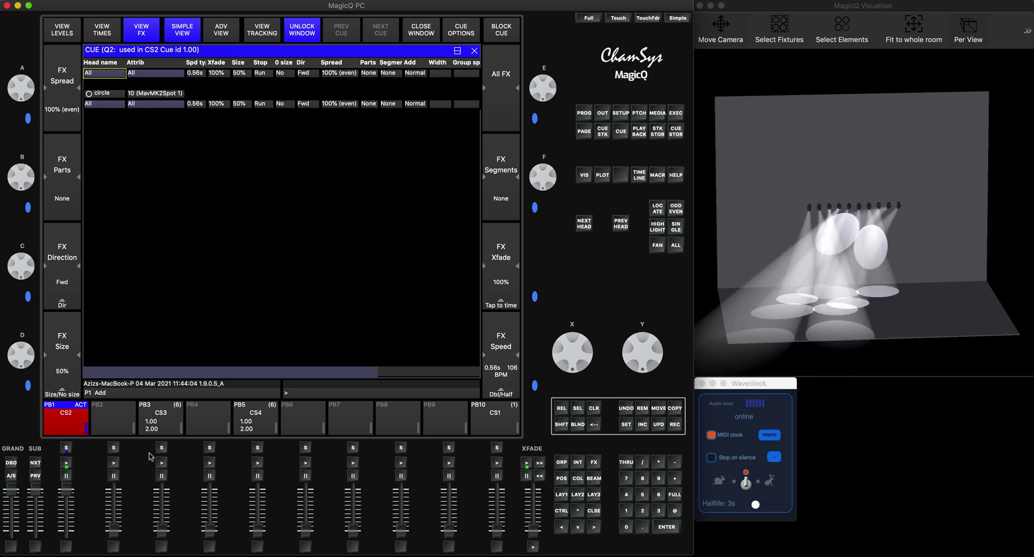
Select playback 3, raise it to run the CS3 chase alongside CS2, and show its cue stack.
left_click(161, 449)
left_click_drag(168, 520, 168, 512)
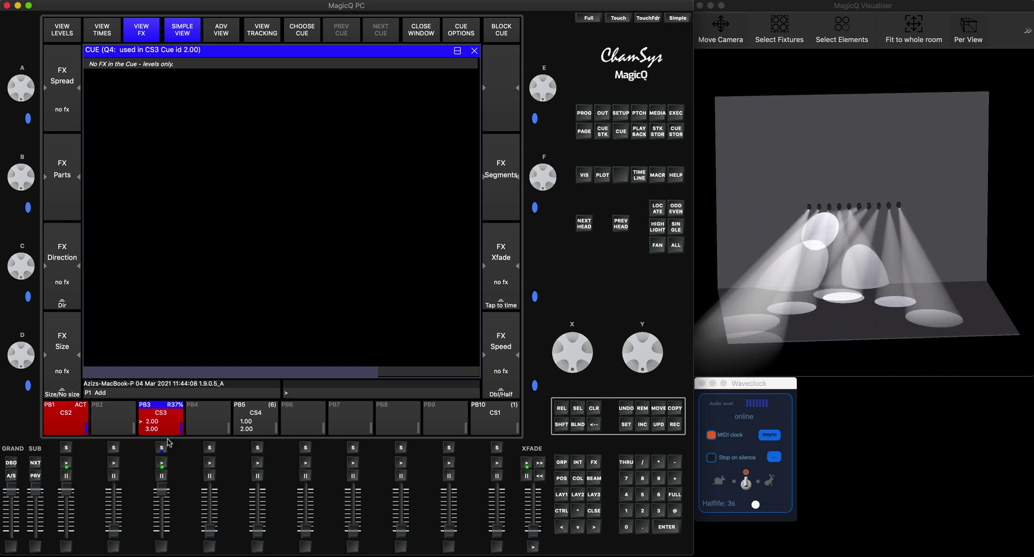
left_click(161, 449)
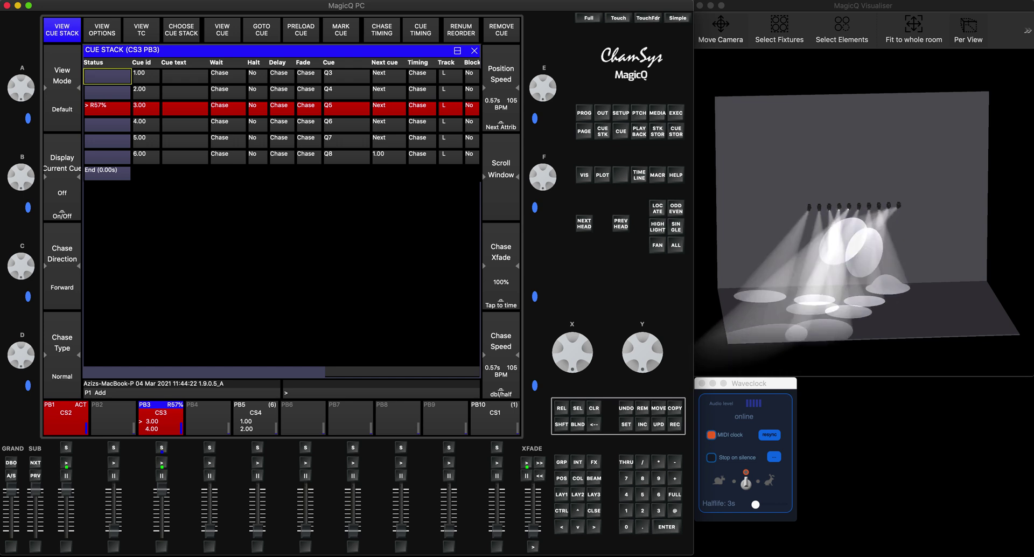
Switch to the magicq.pdf manual, examine section 38.5 on MIDI Beat Clock and its remote trigger settings, and minimize the document.
key("super+Tab")
left_click_drag(370, 452, 280, 14)
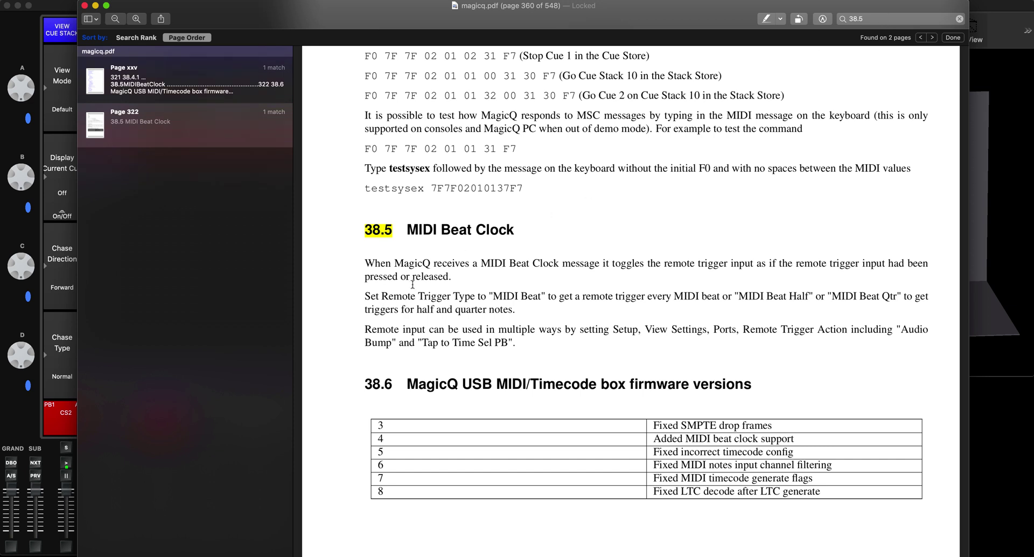
left_click_drag(371, 266, 549, 339)
left_click(527, 306)
left_click_drag(365, 262, 546, 351)
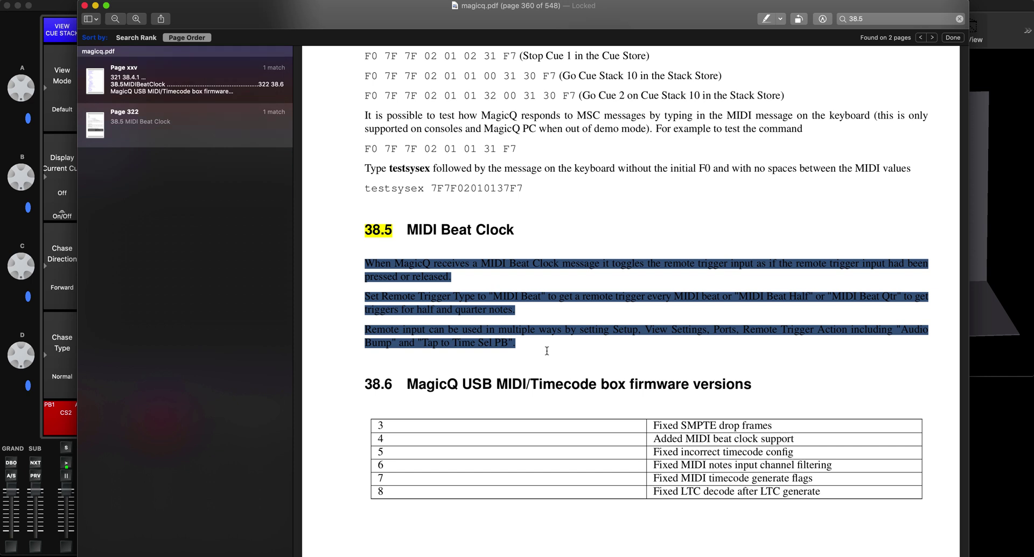
left_click(541, 349)
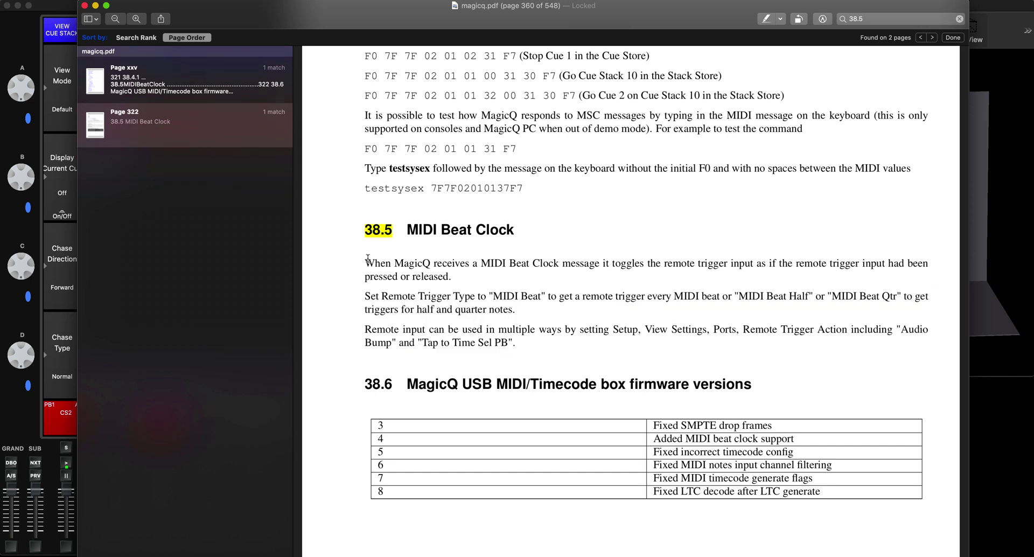
mouse_move(364, 261)
left_mouse_down()
mouse_move(452, 278)
mouse_move(517, 343)
mouse_move(474, 308)
mouse_move(361, 255)
left_mouse_up()
left_click(95, 6)
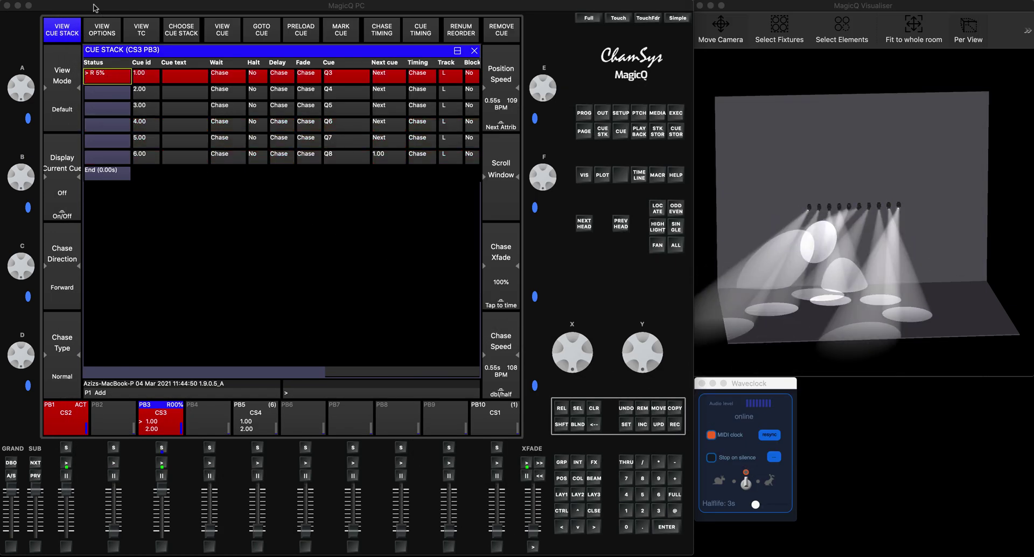